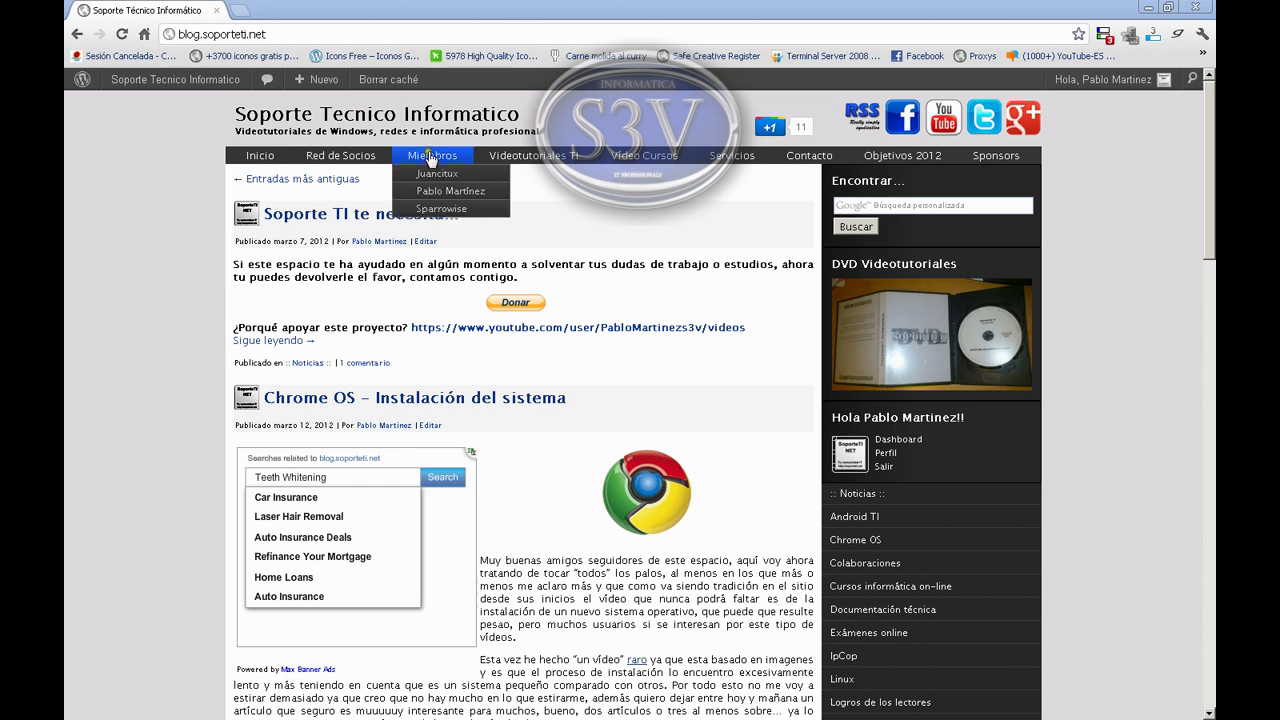
# Step: Look through the video tutorial packs and prices on the blog's Videotutoriales TI page
pyautogui.click(535, 157)
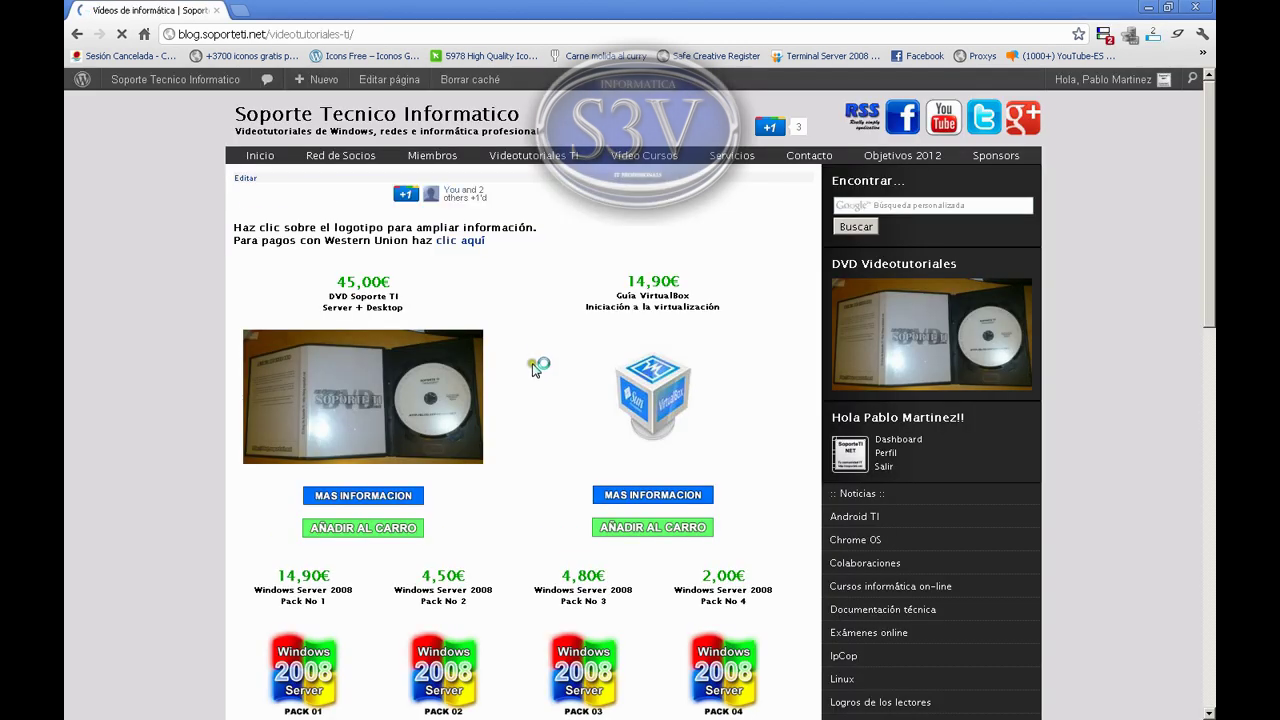
pyautogui.scroll(-4, 522, 382)
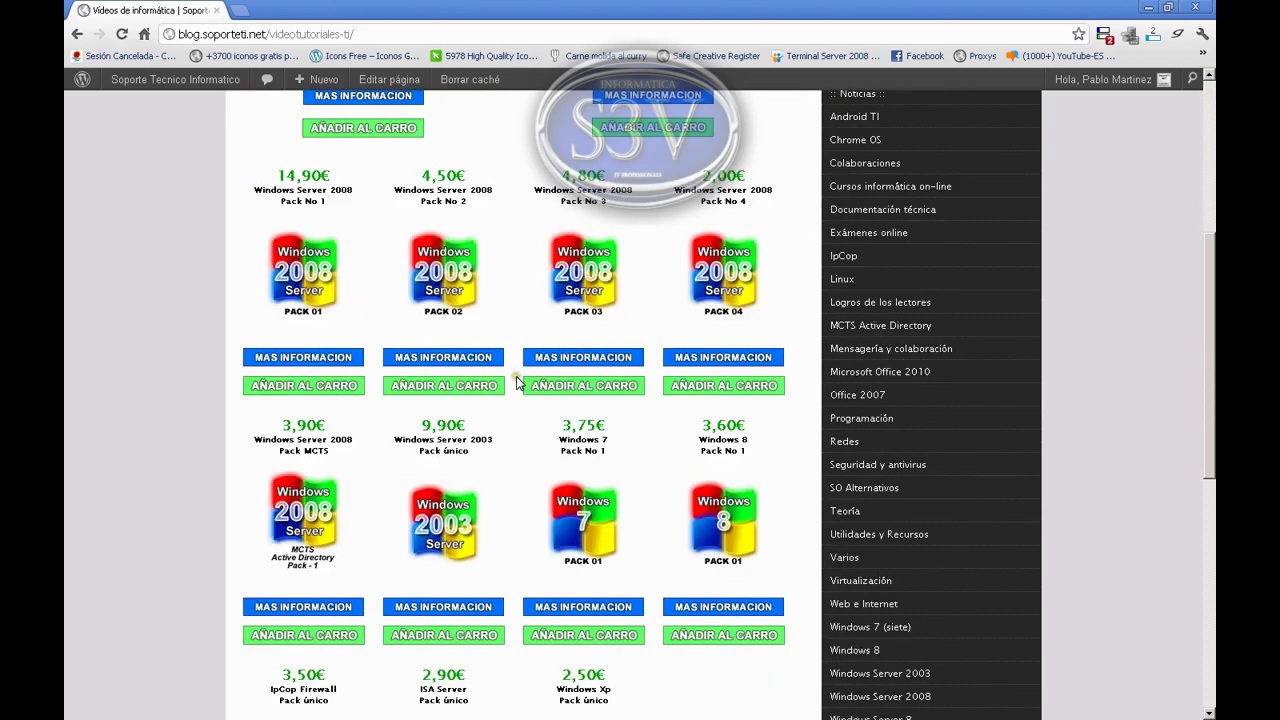
pyautogui.scroll(2, 515, 380)
pyautogui.scroll(-3, 513, 377)
pyautogui.scroll(3, 513, 380)
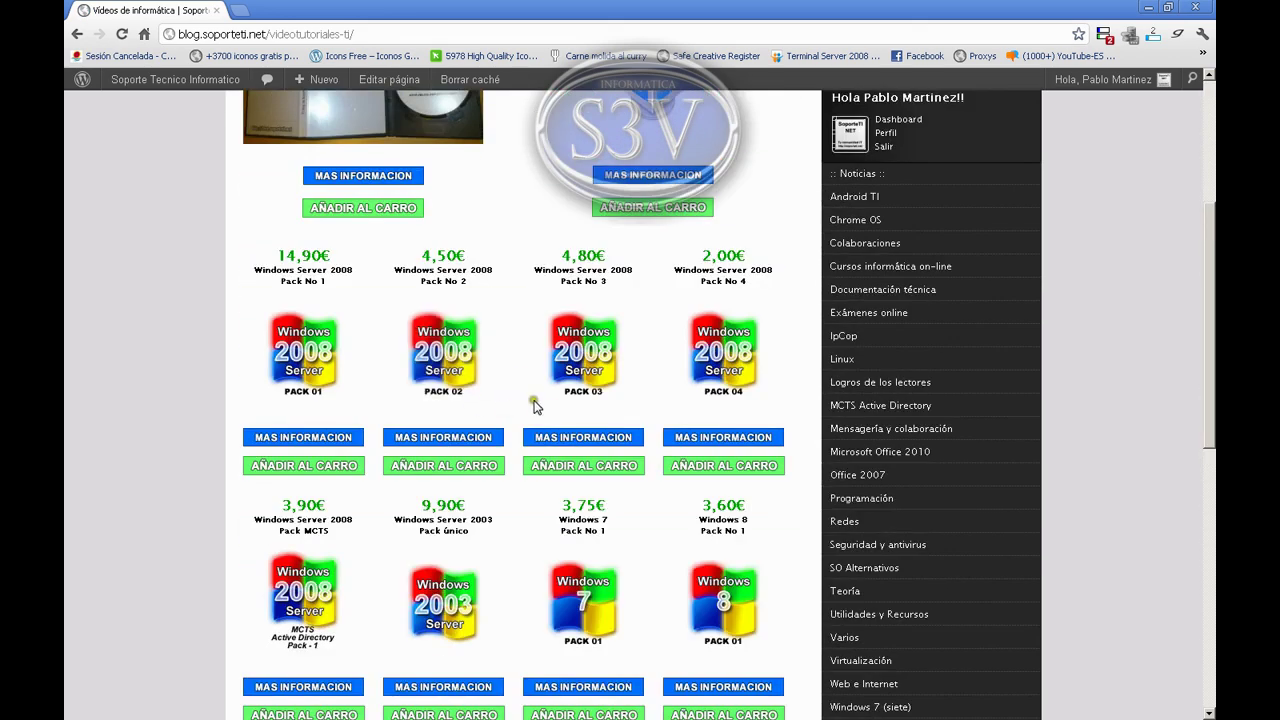
pyautogui.scroll(3, 537, 375)
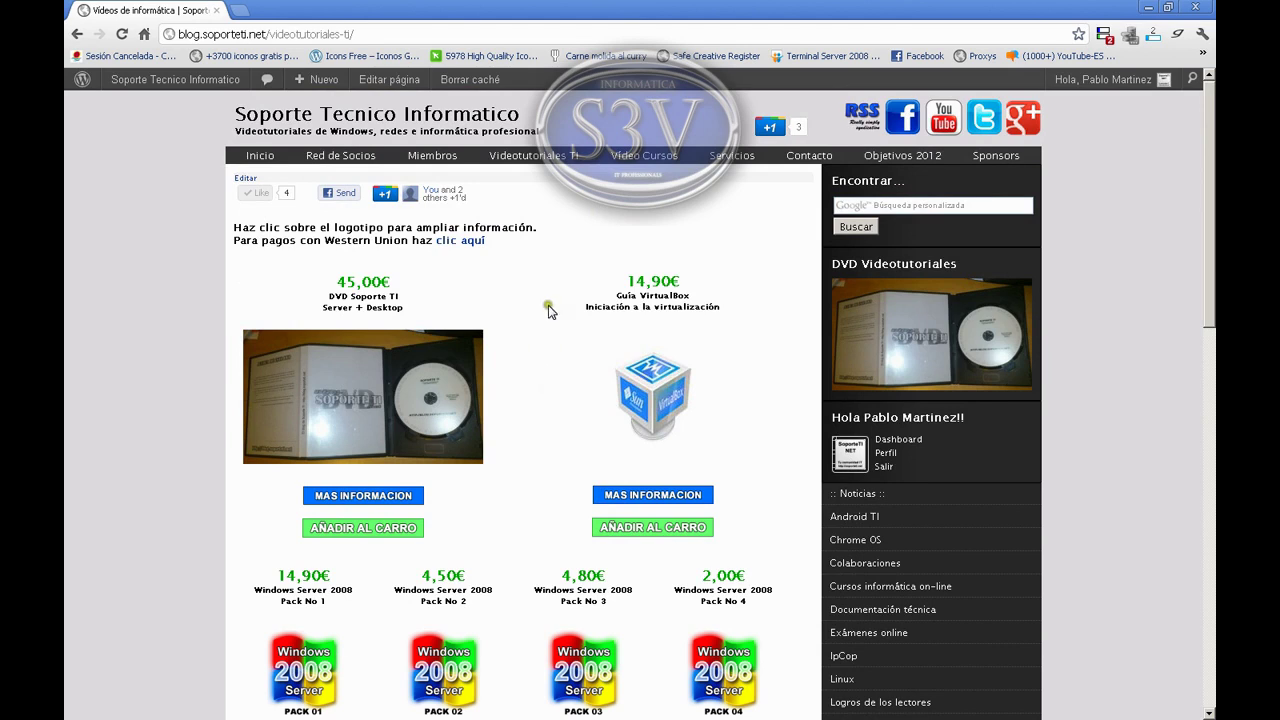
# Step: Return to the blog's home page and look over its latest posts
pyautogui.click(321, 116)
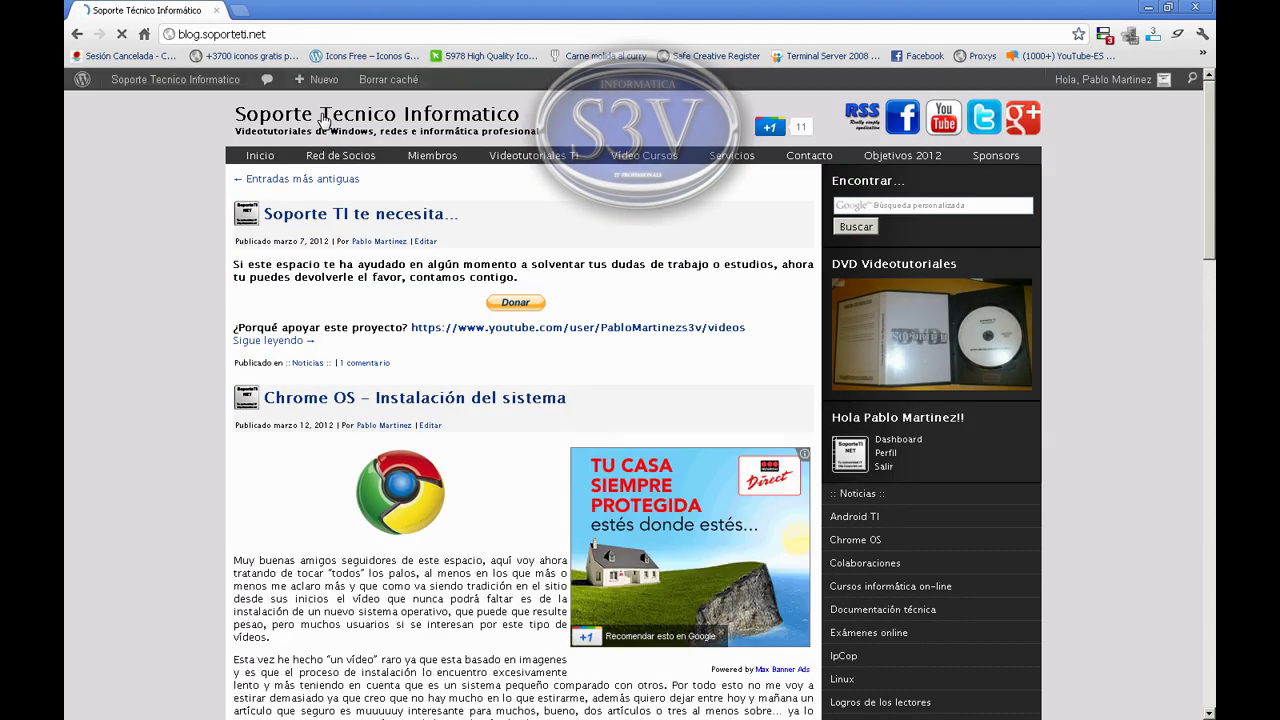
pyautogui.scroll(-4, 323, 118)
pyautogui.scroll(2, 329, 160)
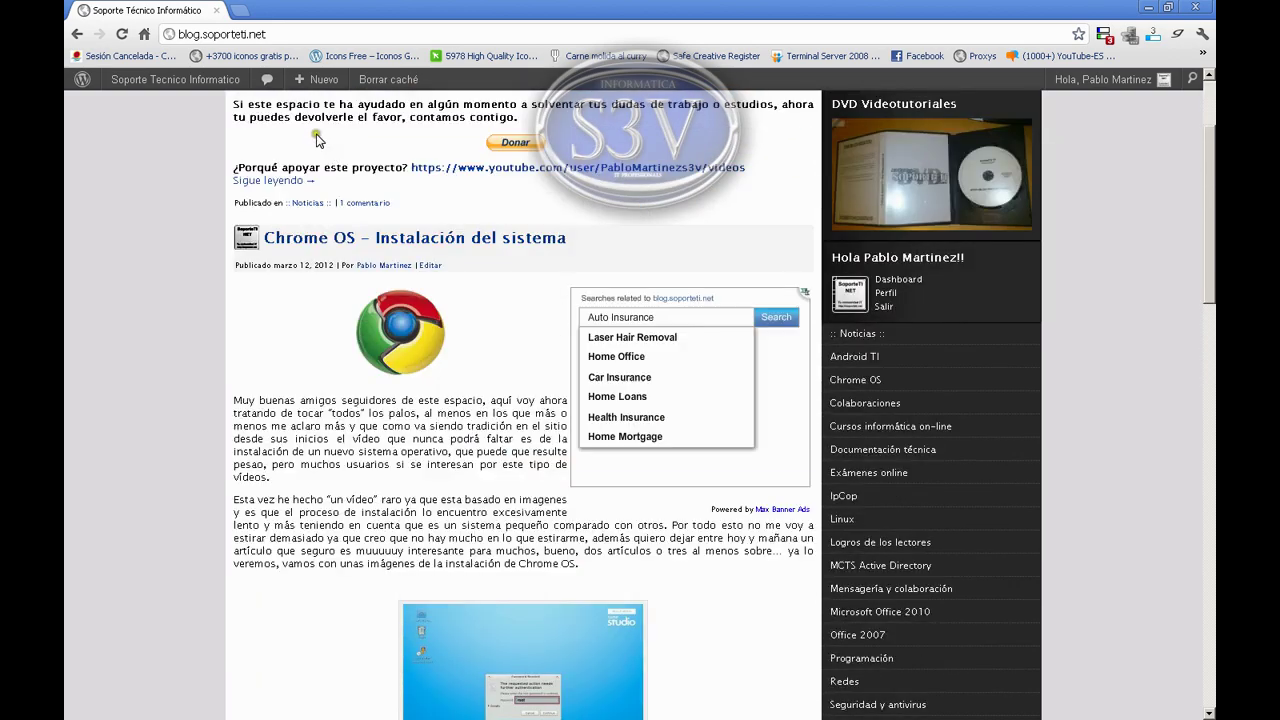
# Step: Switch to Oracle VM VirtualBox and load es_windows_server_2008_r2_with_sp1_x64_dvd_617398.iso in the Multisistema machine's CD/DVD drive
pyautogui.hotkey('alt', 'Tab')
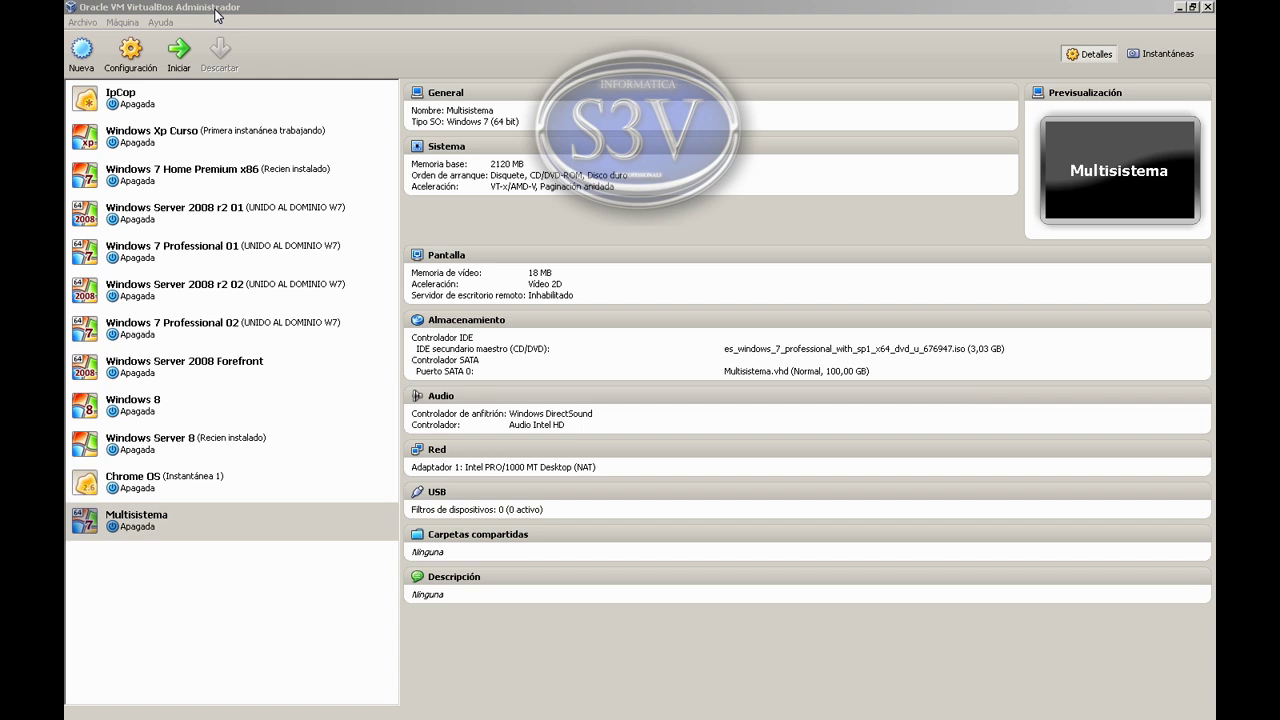
pyautogui.rightClick(208, 521)
pyautogui.click(240, 530)
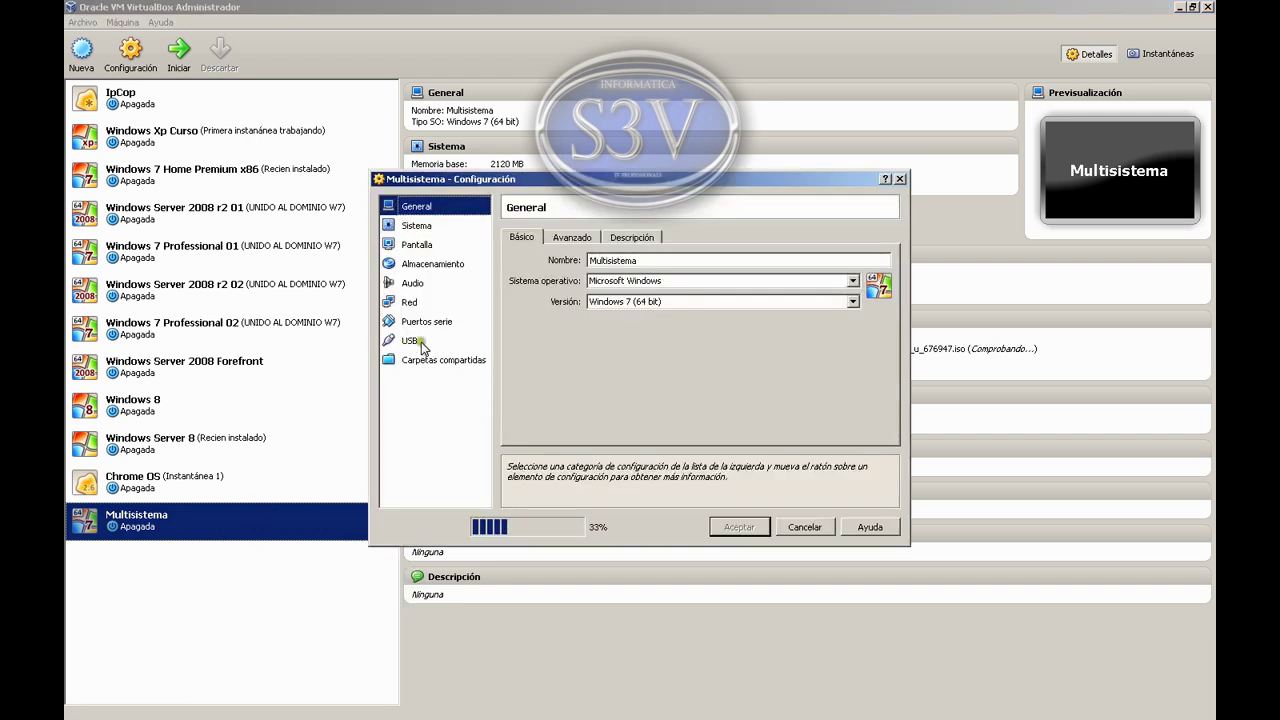
pyautogui.click(434, 265)
pyautogui.click(588, 258)
pyautogui.click(586, 274)
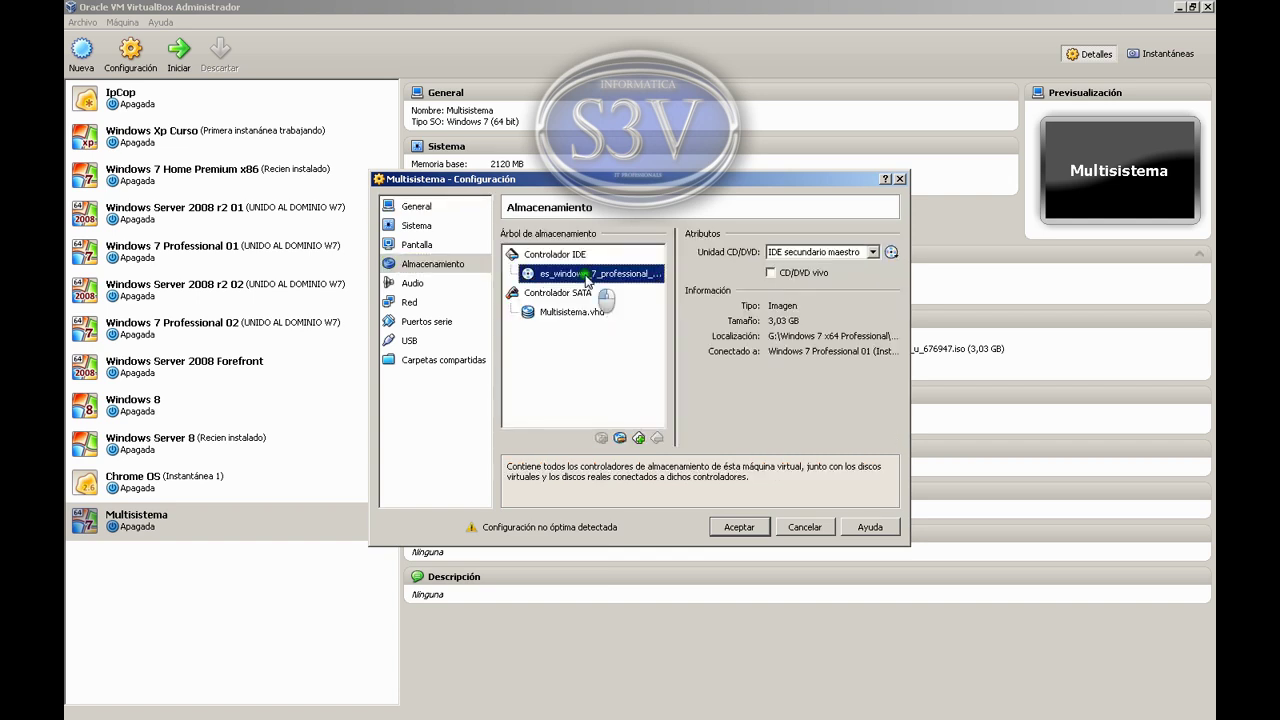
pyautogui.click(891, 252)
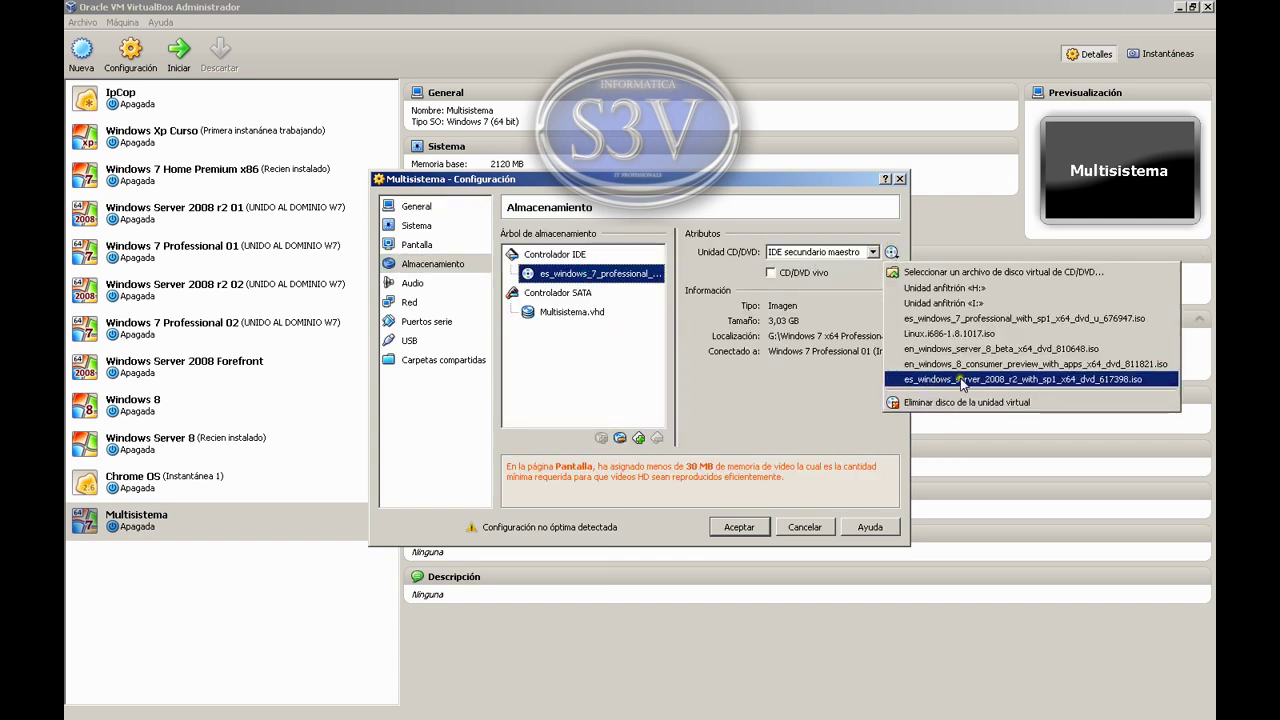
pyautogui.click(1026, 380)
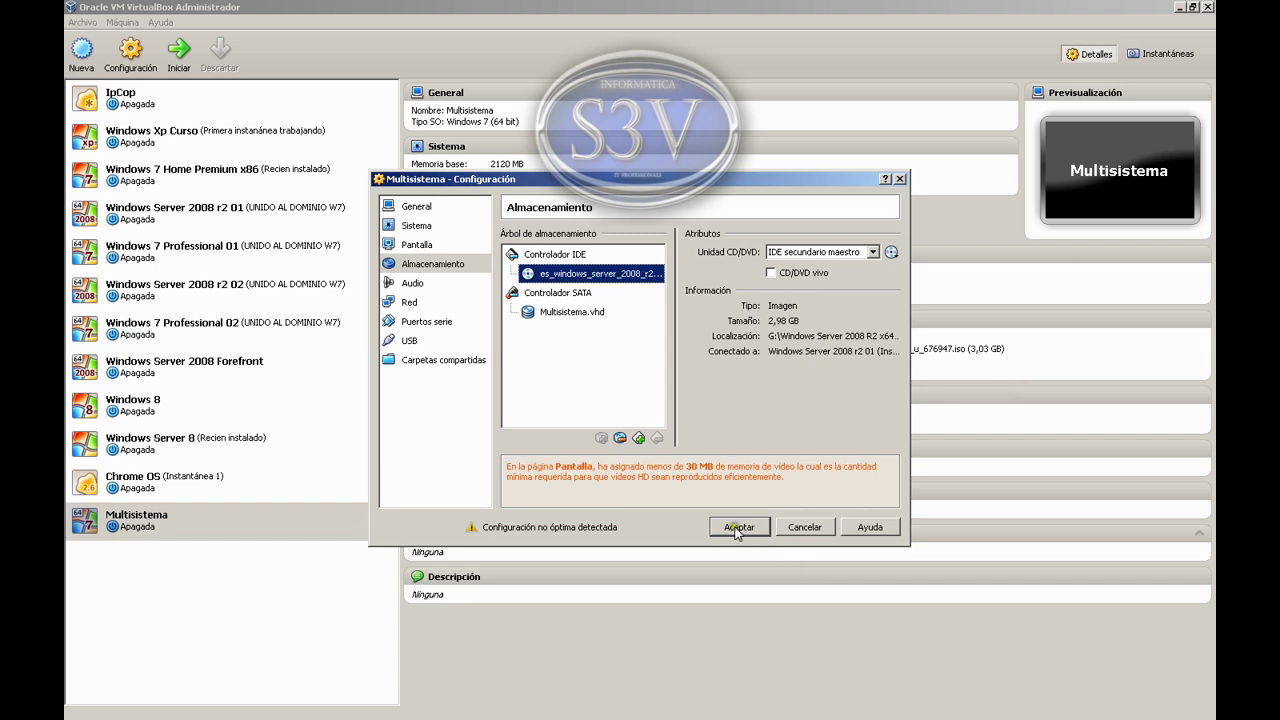
pyautogui.click(737, 526)
# Step: Start the Multisistema virtual machine and reposition its window over the manager while Windows 7 boots
pyautogui.click(175, 55)
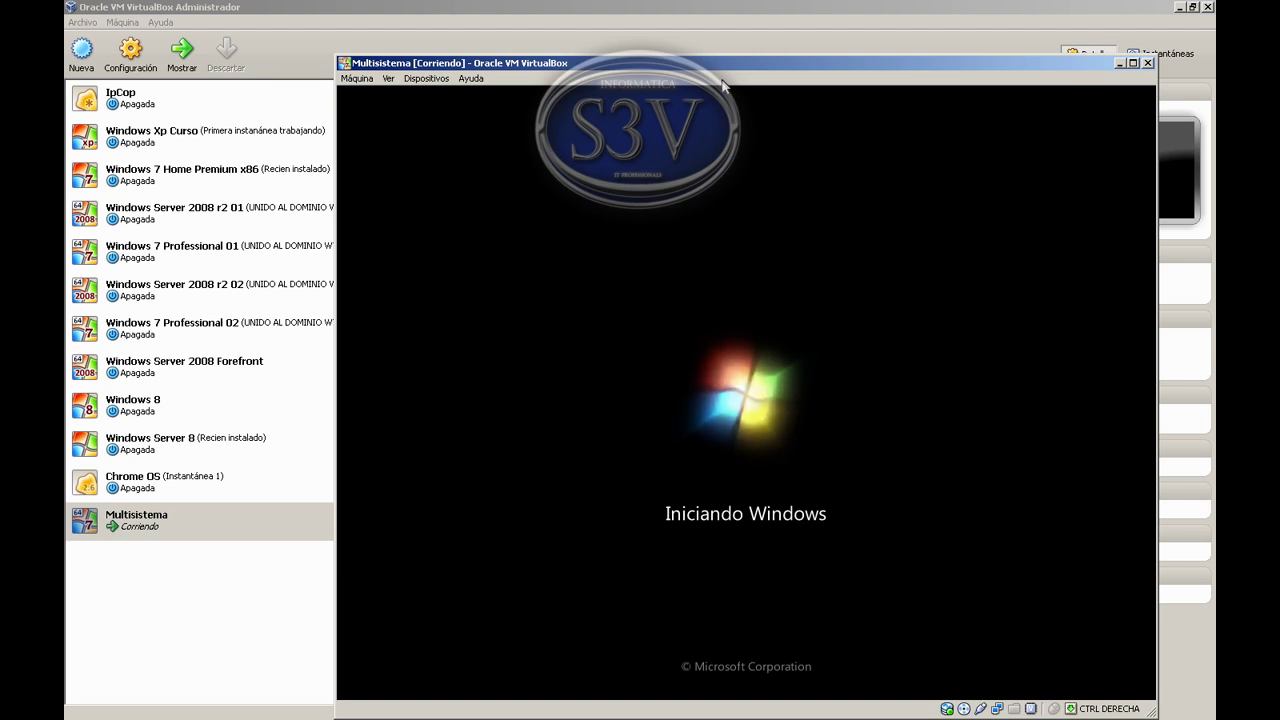
pyautogui.moveTo(724, 65); pyautogui.dragTo(668, 46)
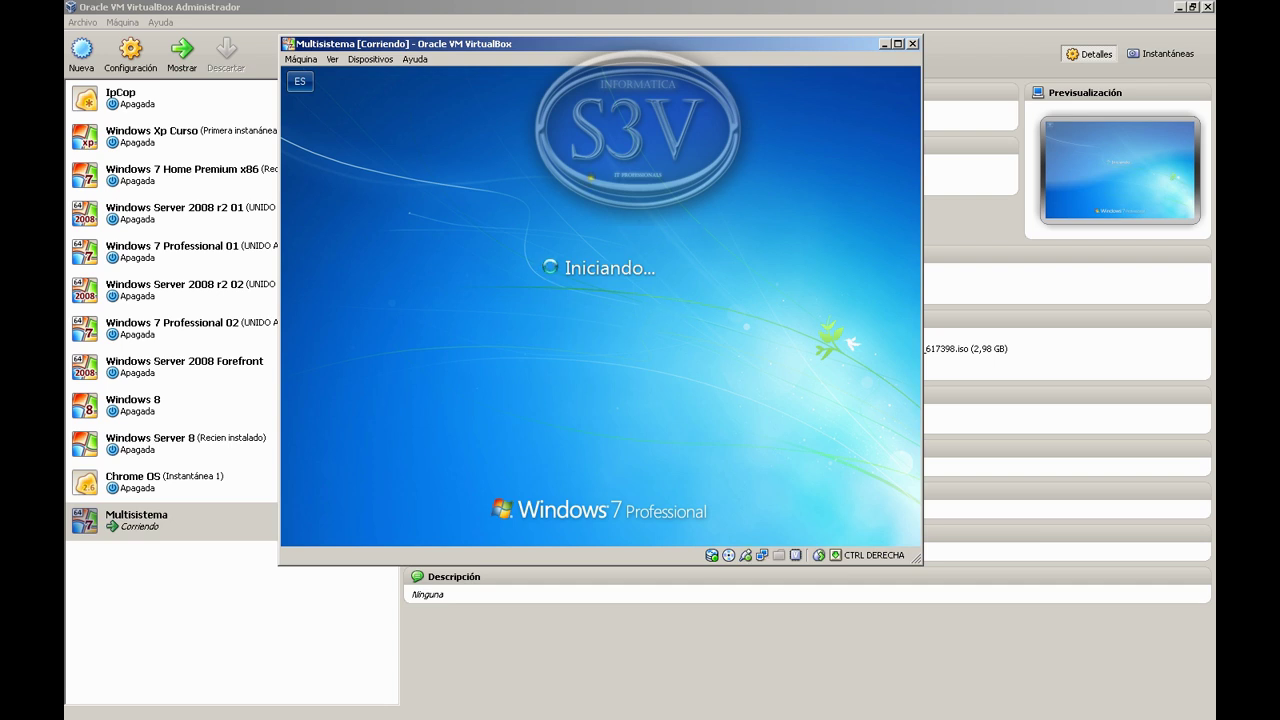
pyautogui.moveTo(786, 43); pyautogui.dragTo(752, 552)
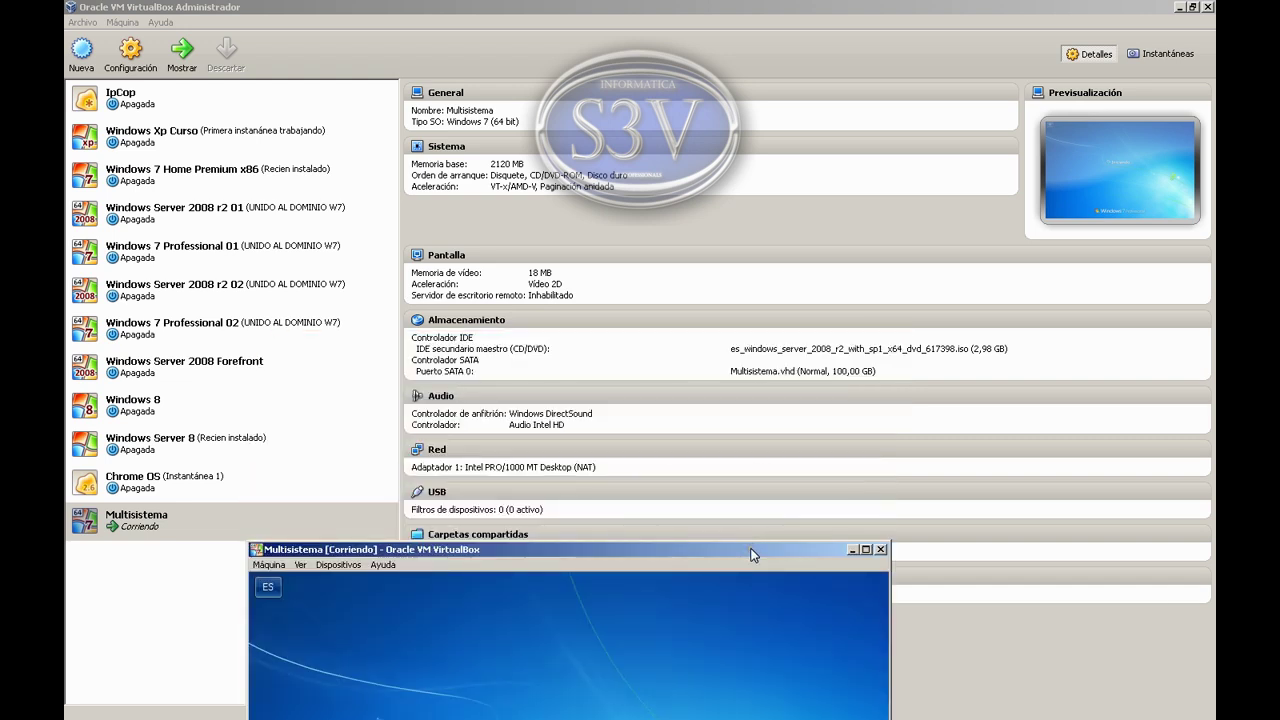
pyautogui.moveTo(736, 551); pyautogui.dragTo(736, 656)
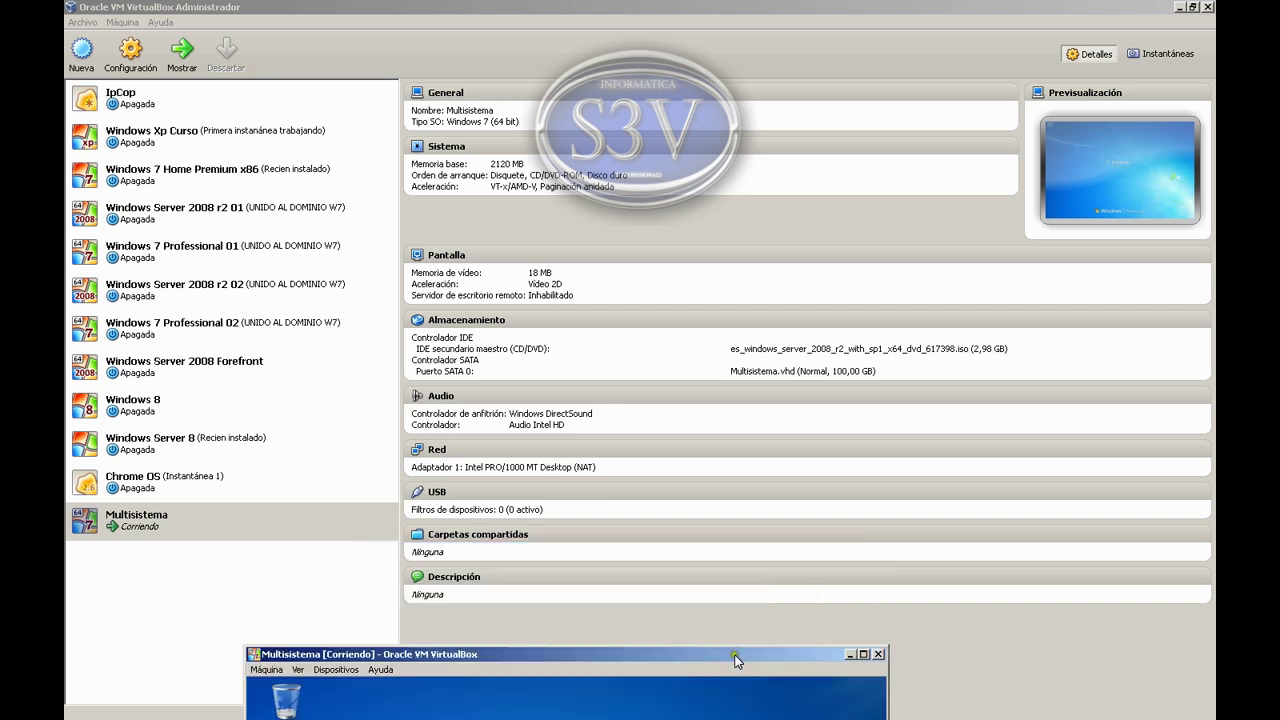
pyautogui.moveTo(789, 168); pyautogui.dragTo(795, 139)
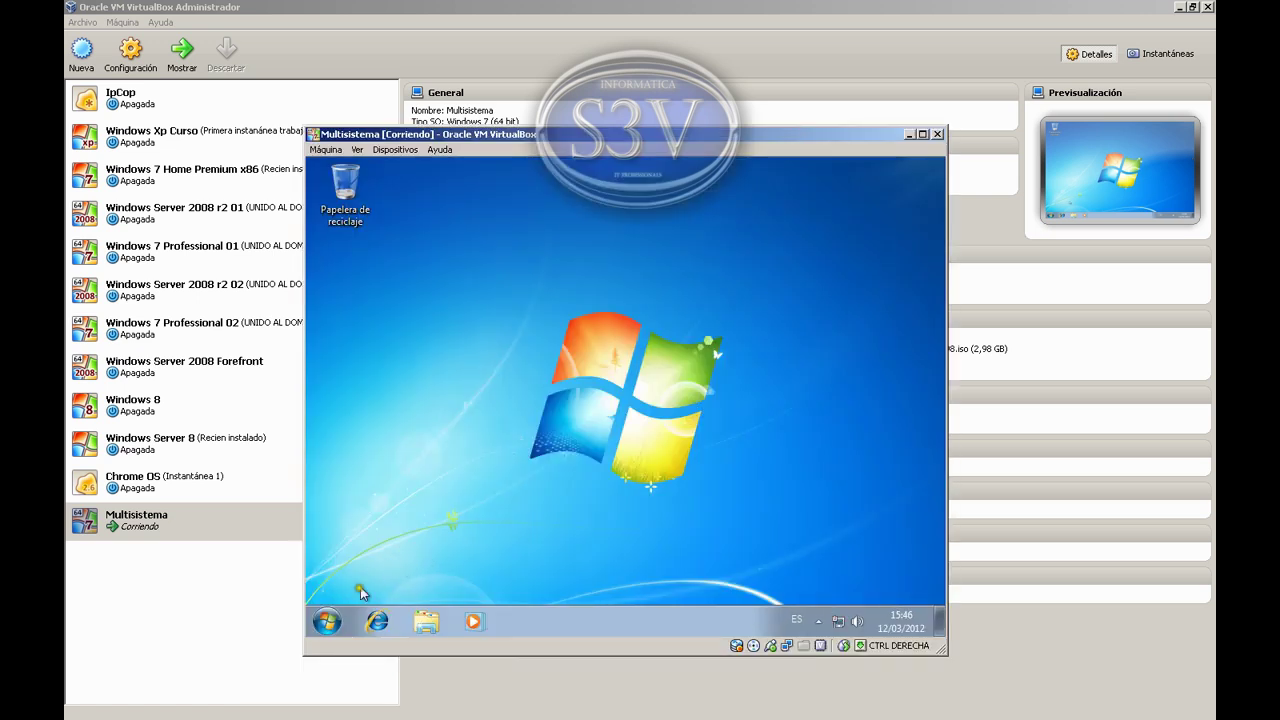
# Step: Open Disk Management in the guest's Computer Management console and close the file explorer window
pyautogui.click(428, 623)
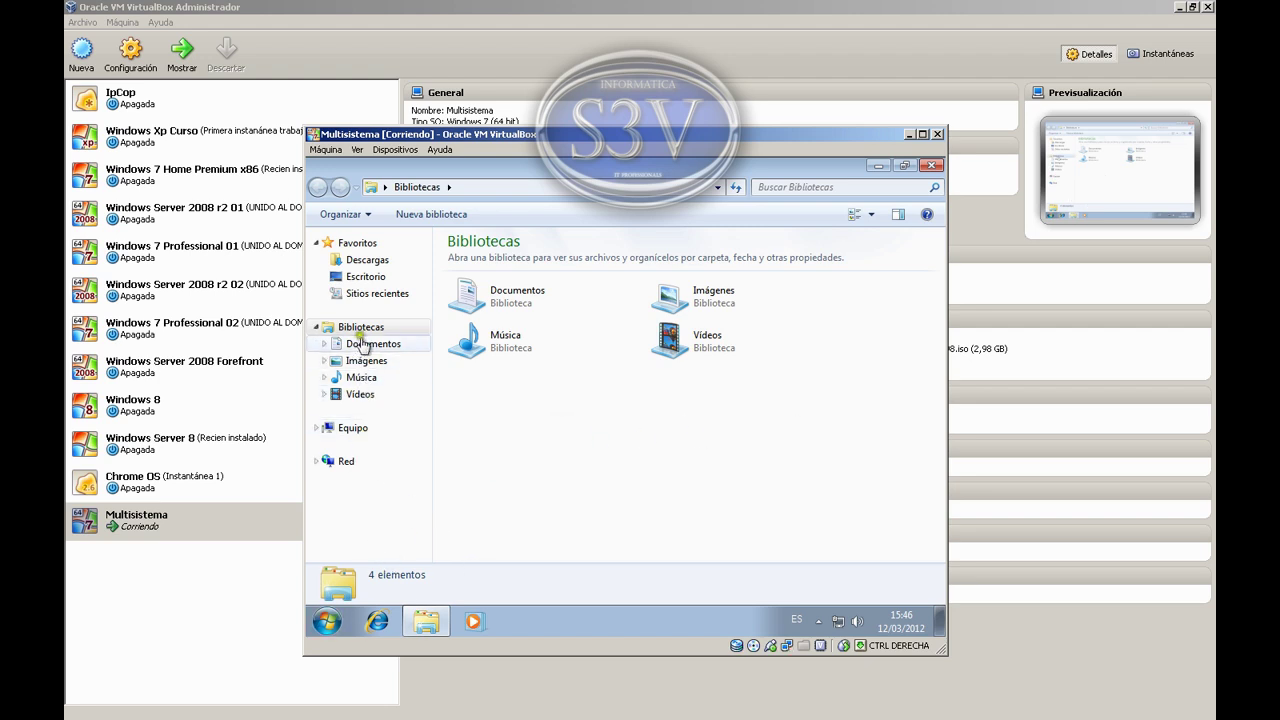
pyautogui.rightClick(345, 430)
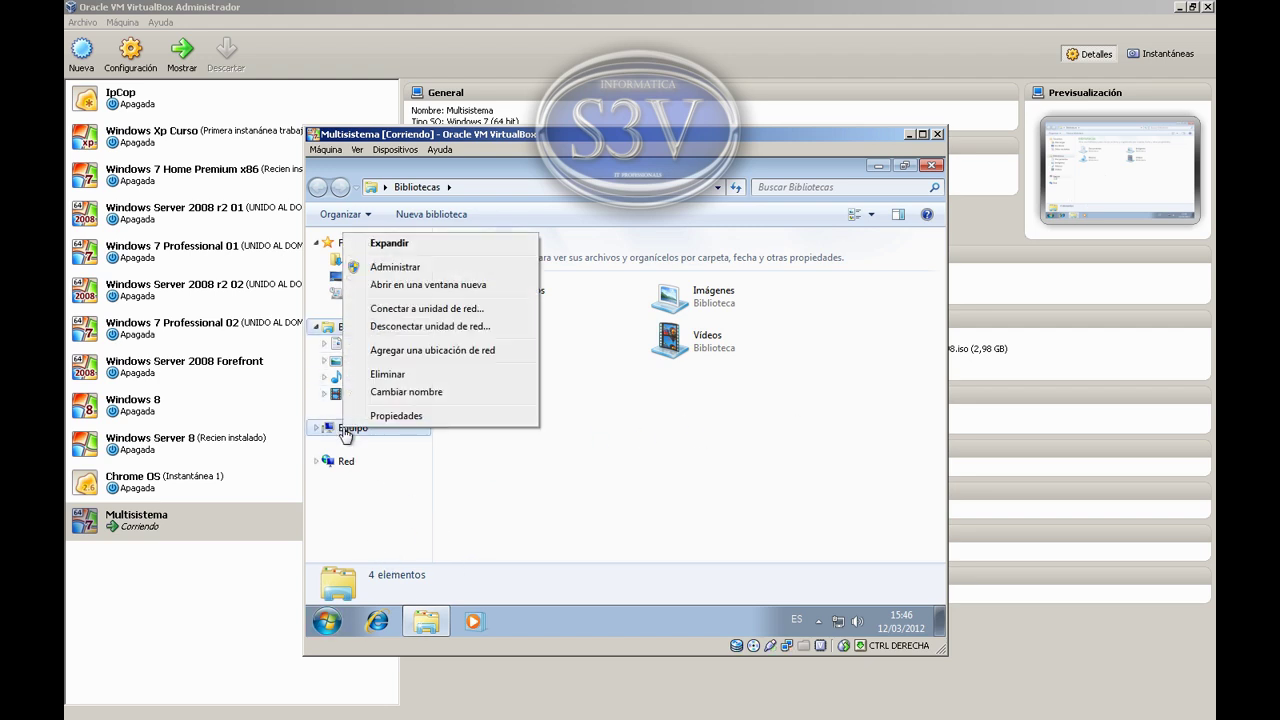
pyautogui.click(412, 266)
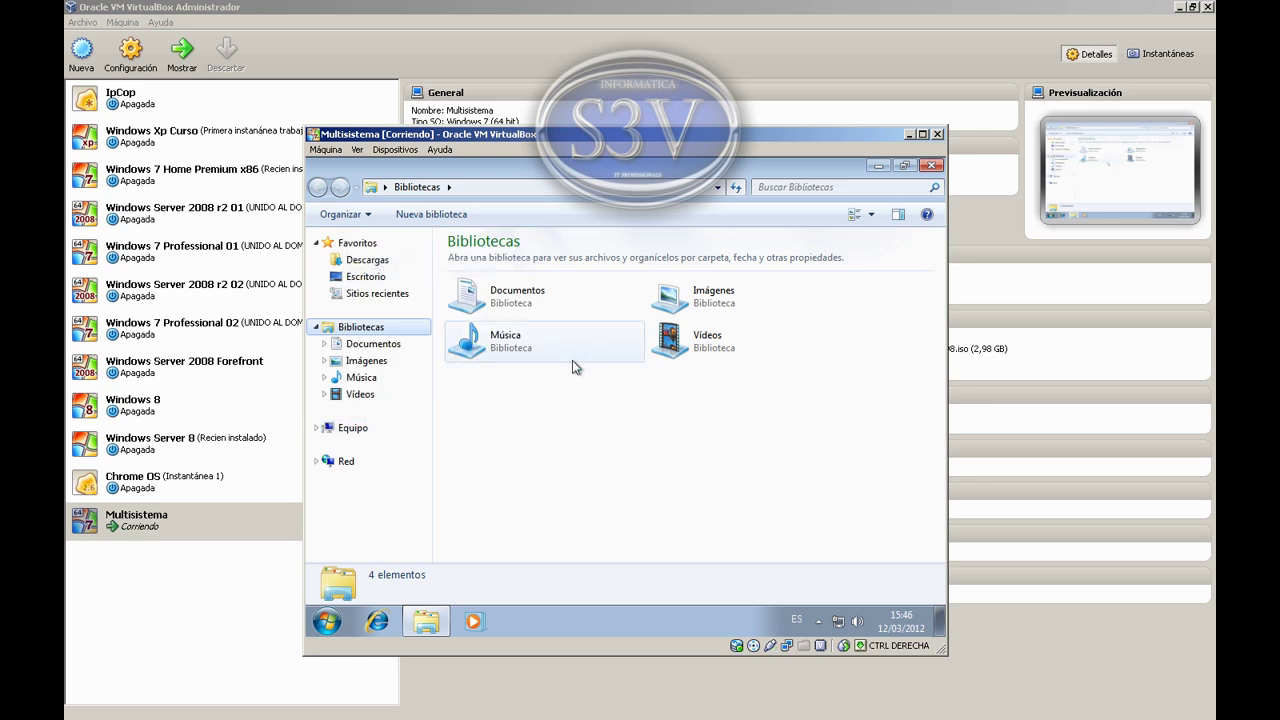
pyautogui.click(931, 165)
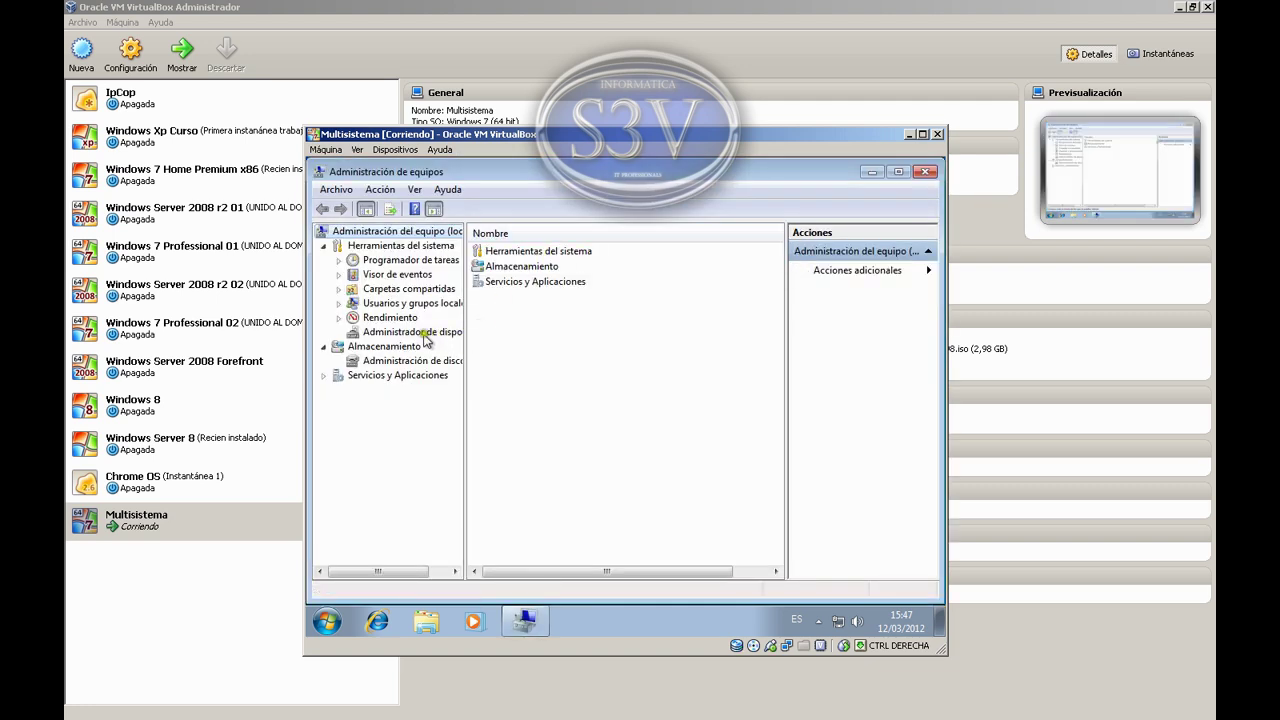
pyautogui.click(404, 362)
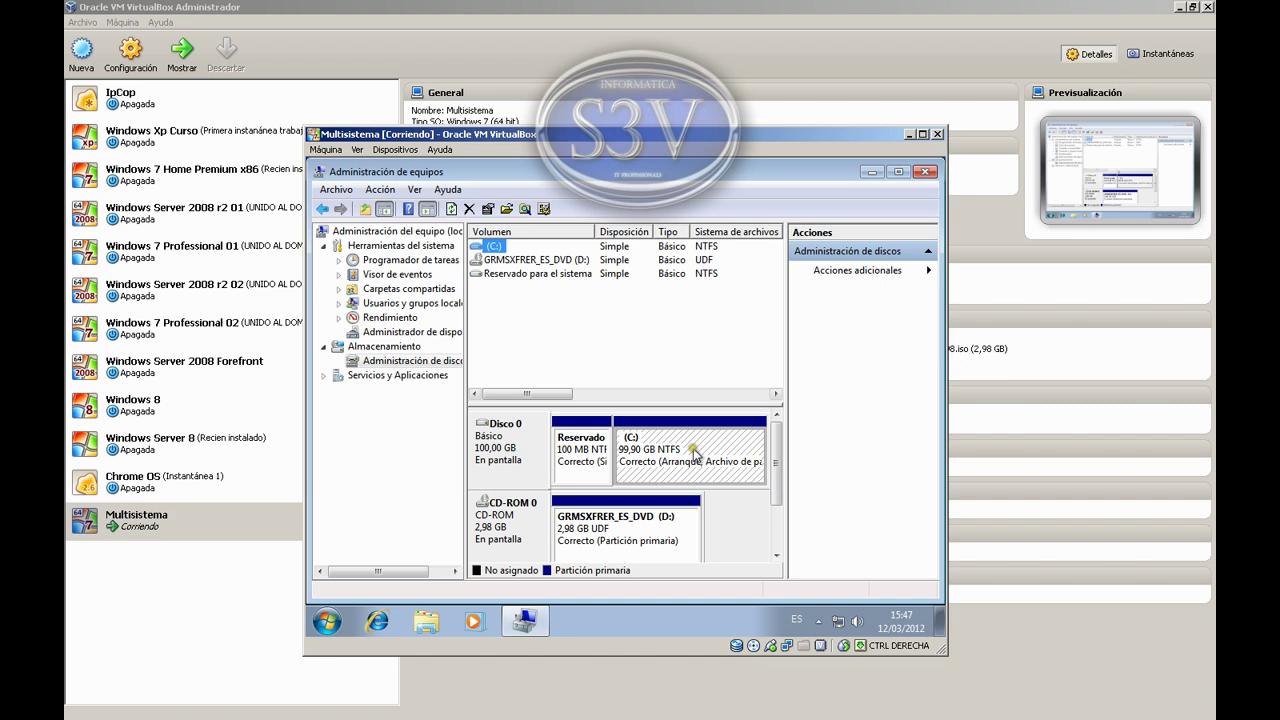
# Step: Maximize the virtual machine window and set the guest's screen resolution to 1152 × 864, keeping the new display settings
pyautogui.click(922, 134)
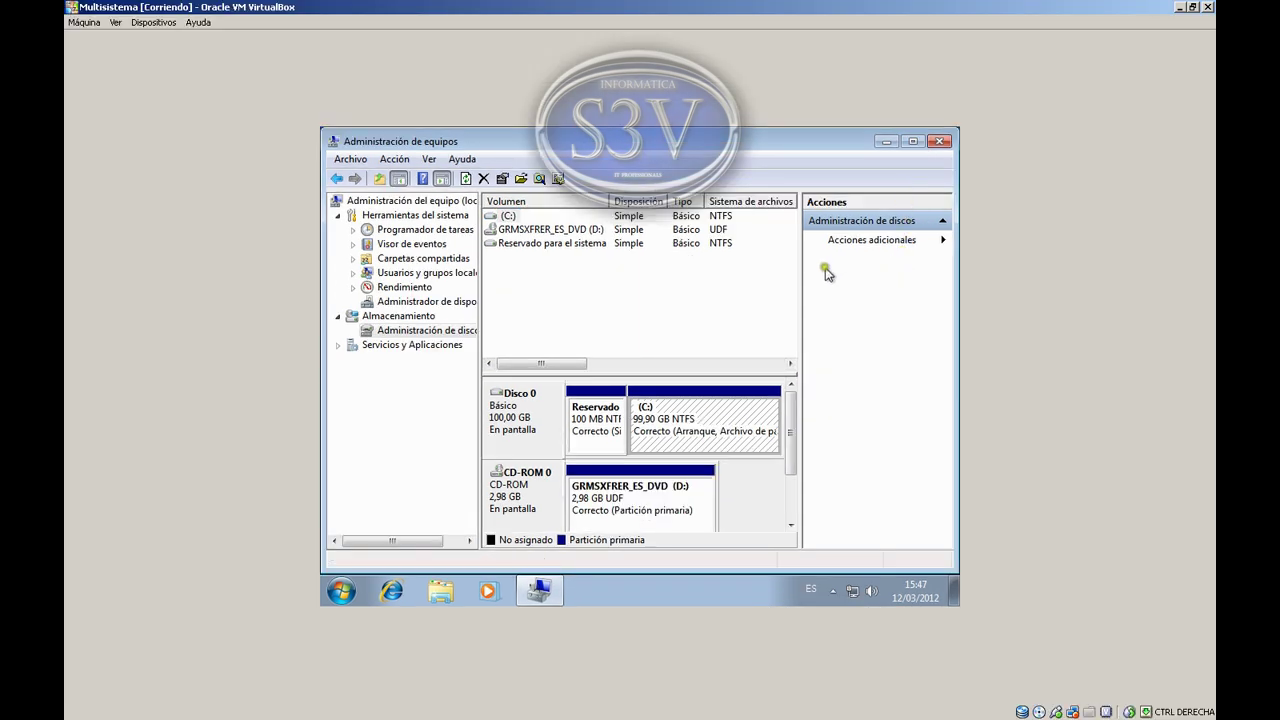
pyautogui.click(886, 141)
pyautogui.rightClick(661, 257)
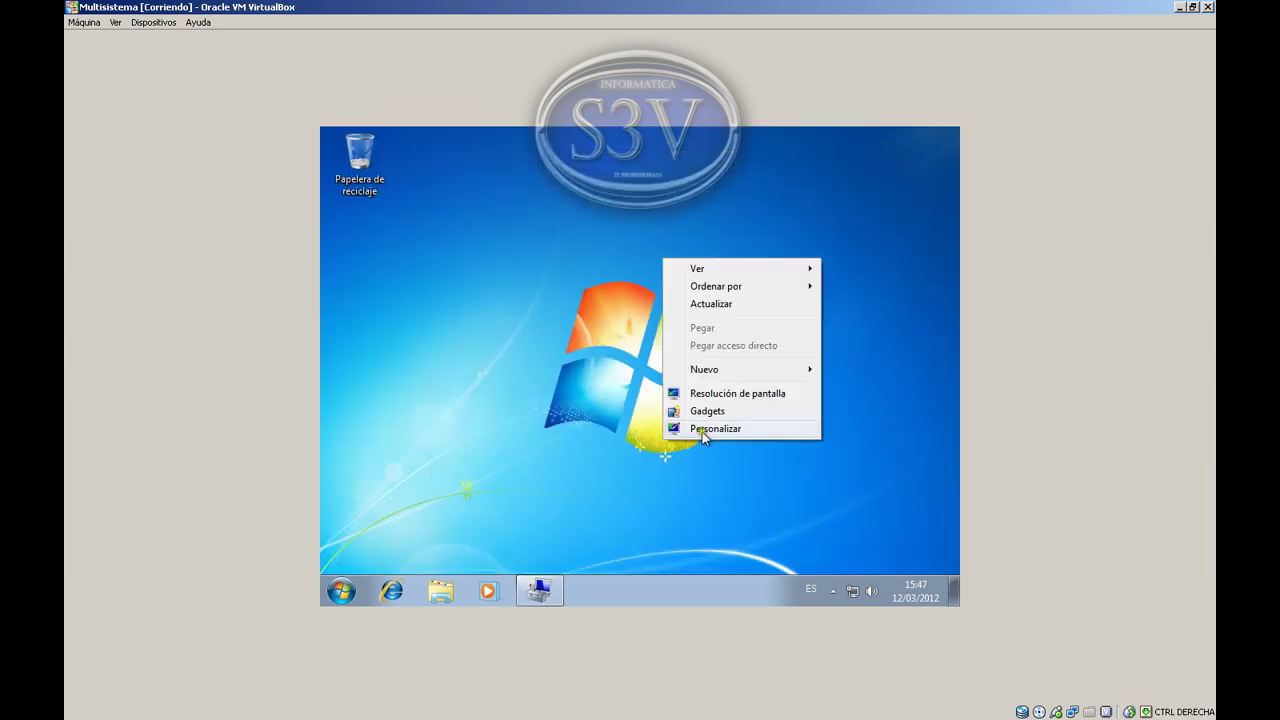
pyautogui.click(724, 396)
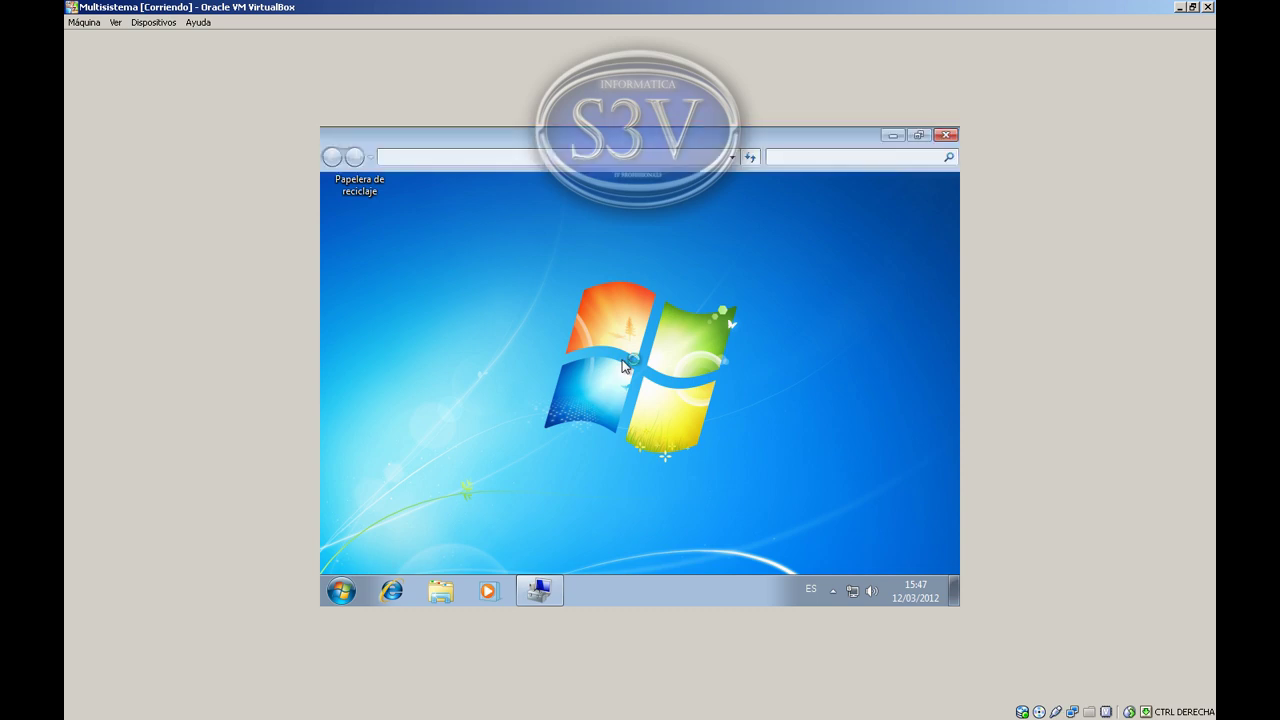
pyautogui.click(554, 357)
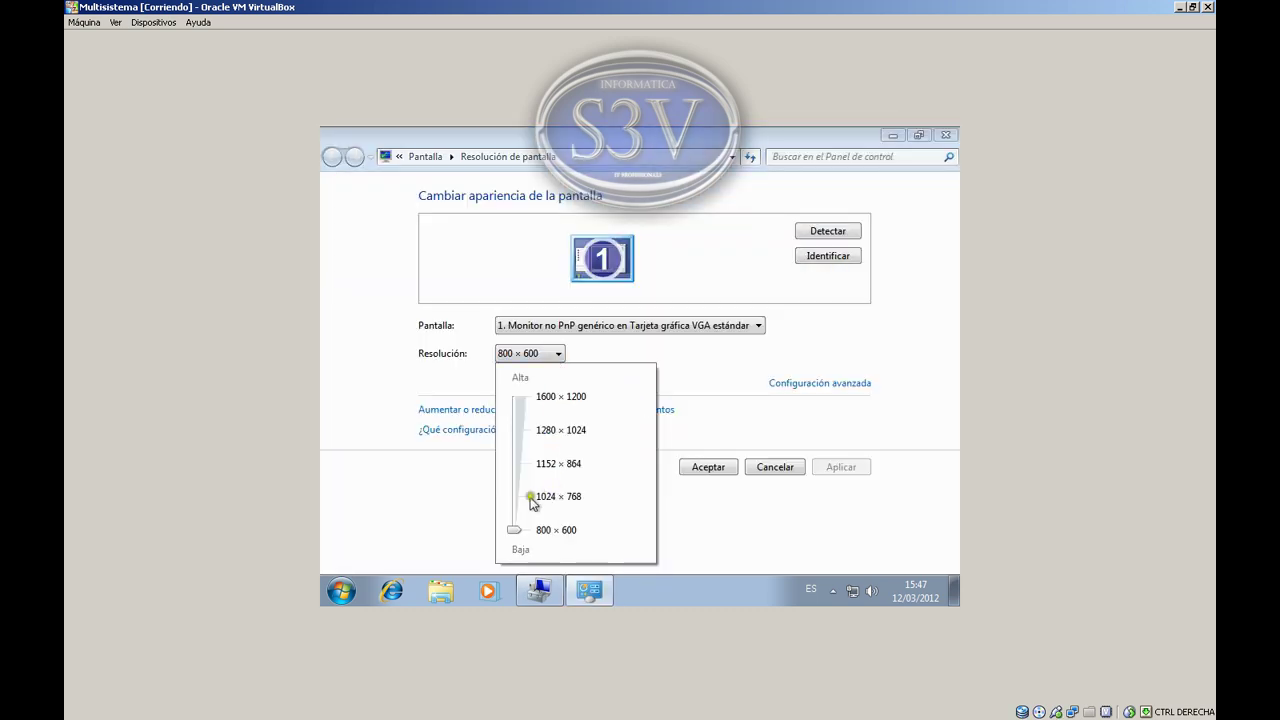
pyautogui.moveTo(520, 470); pyautogui.dragTo(520, 468)
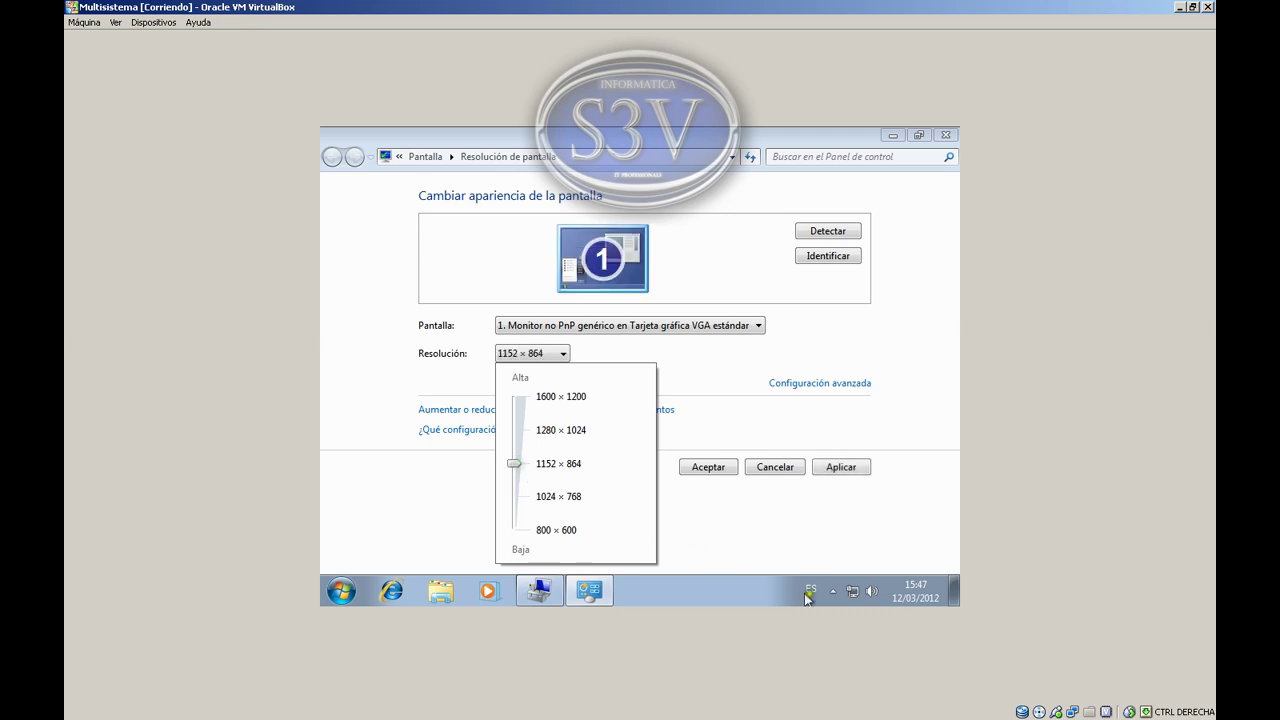
pyautogui.click(838, 468)
pyautogui.click(838, 468)
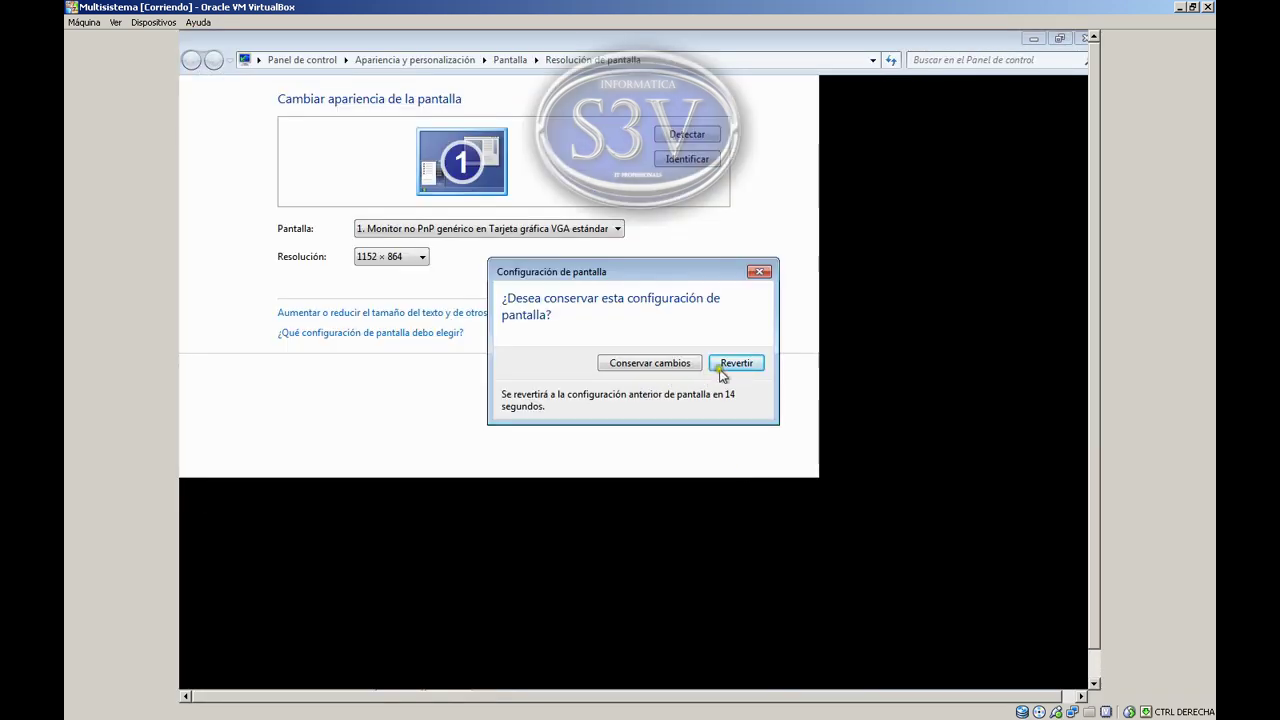
pyautogui.click(672, 366)
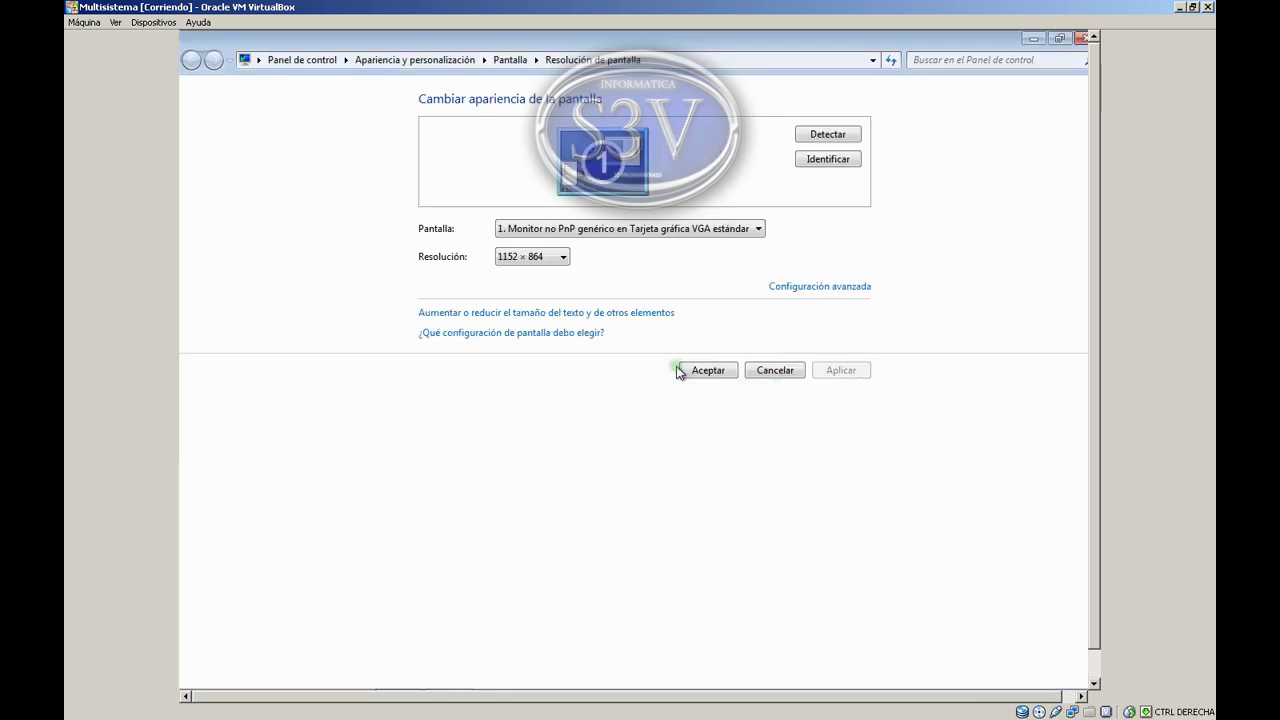
pyautogui.click(704, 372)
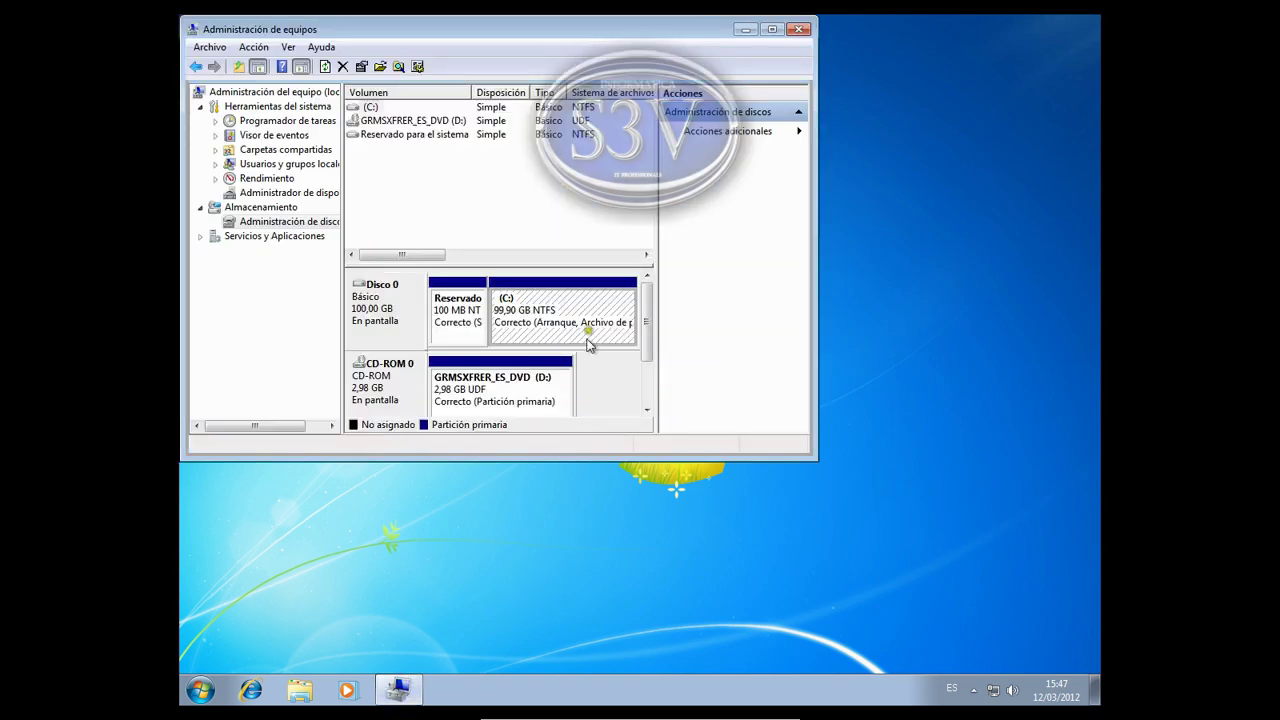
# Step: Maximize the Computer Management window, shrink volume C: by 60000 MB and select the freed unallocated space on Disco 0
pyautogui.doubleClick(689, 30)
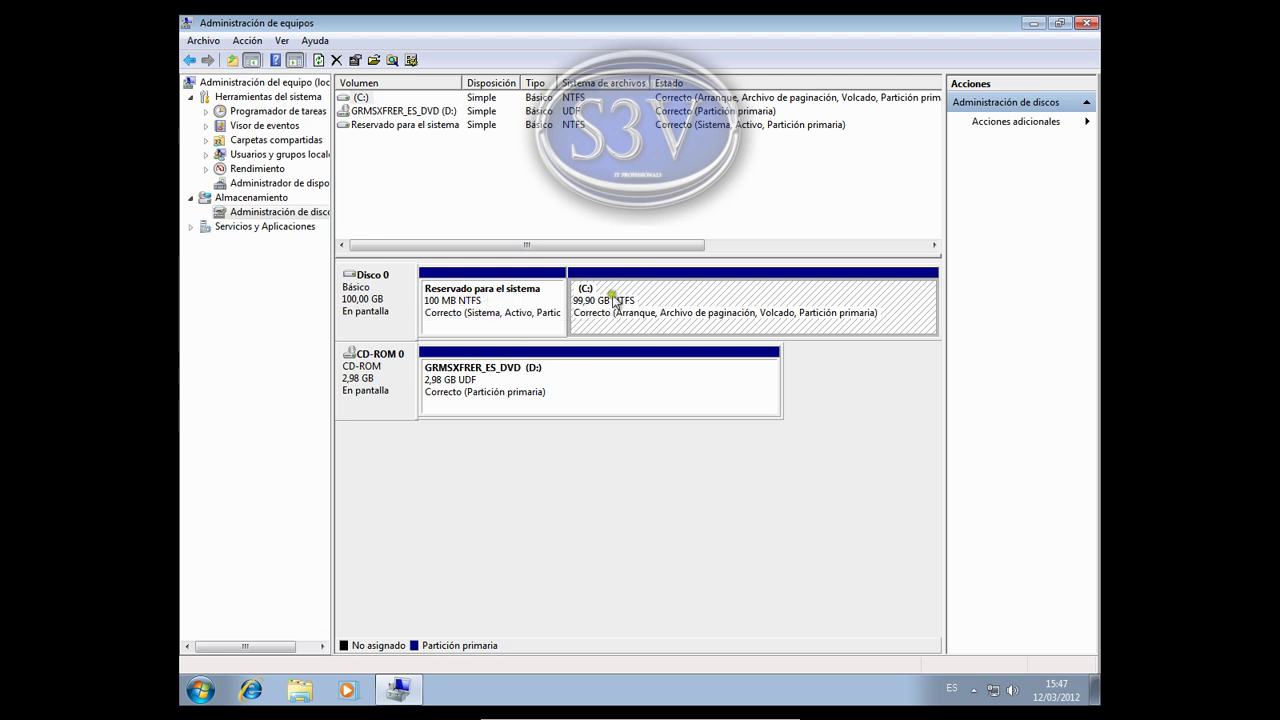
pyautogui.rightClick(640, 311)
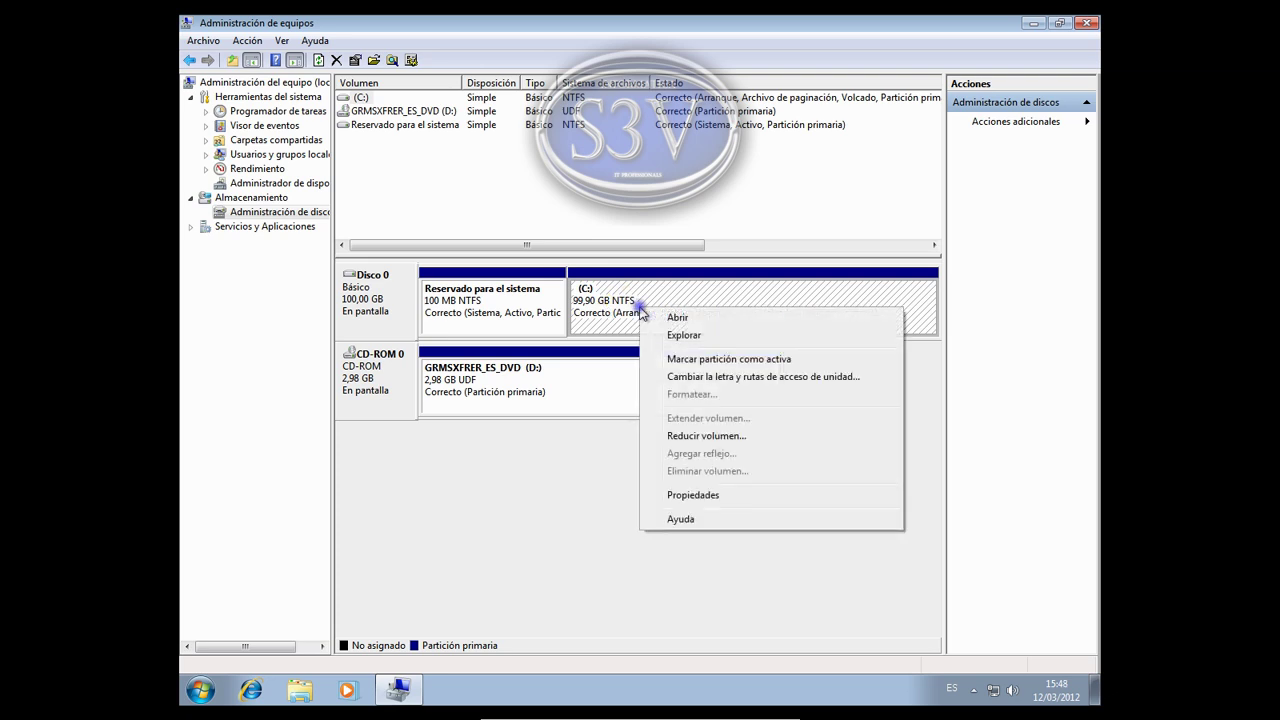
pyautogui.click(713, 437)
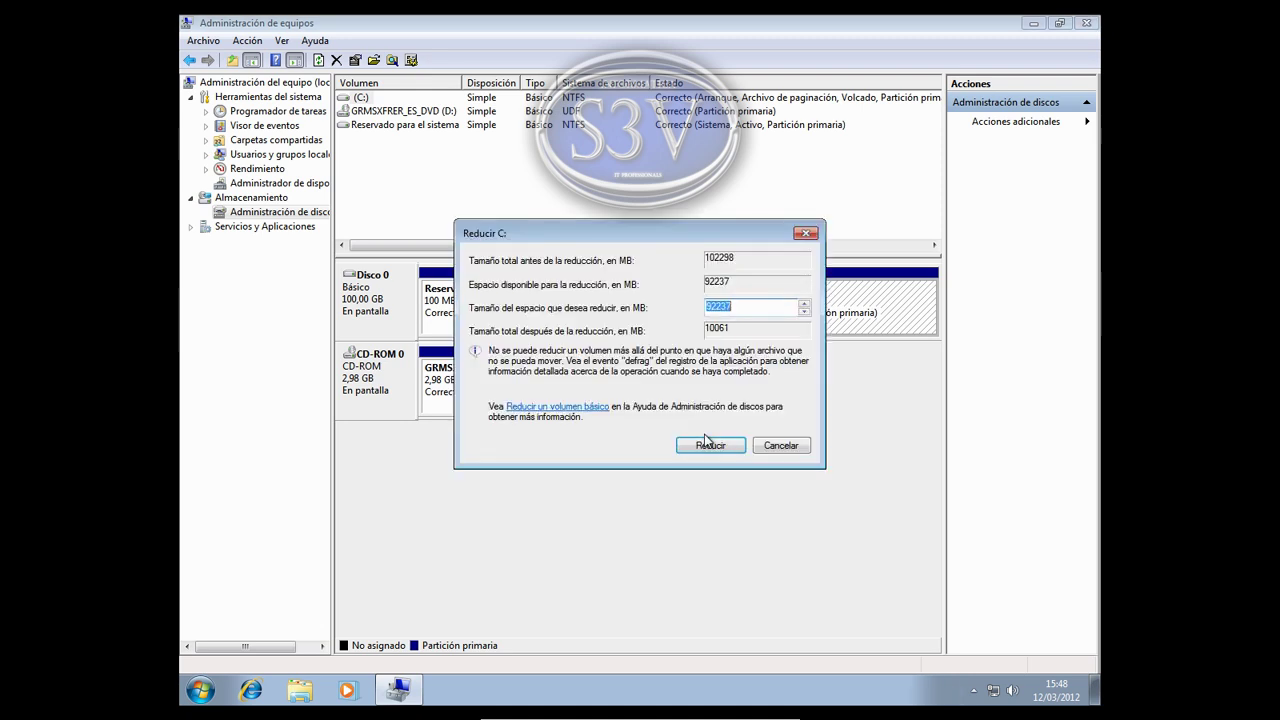
pyautogui.click(753, 306)
pyautogui.moveTo(752, 306); pyautogui.dragTo(674, 305)
pyautogui.write('60000')
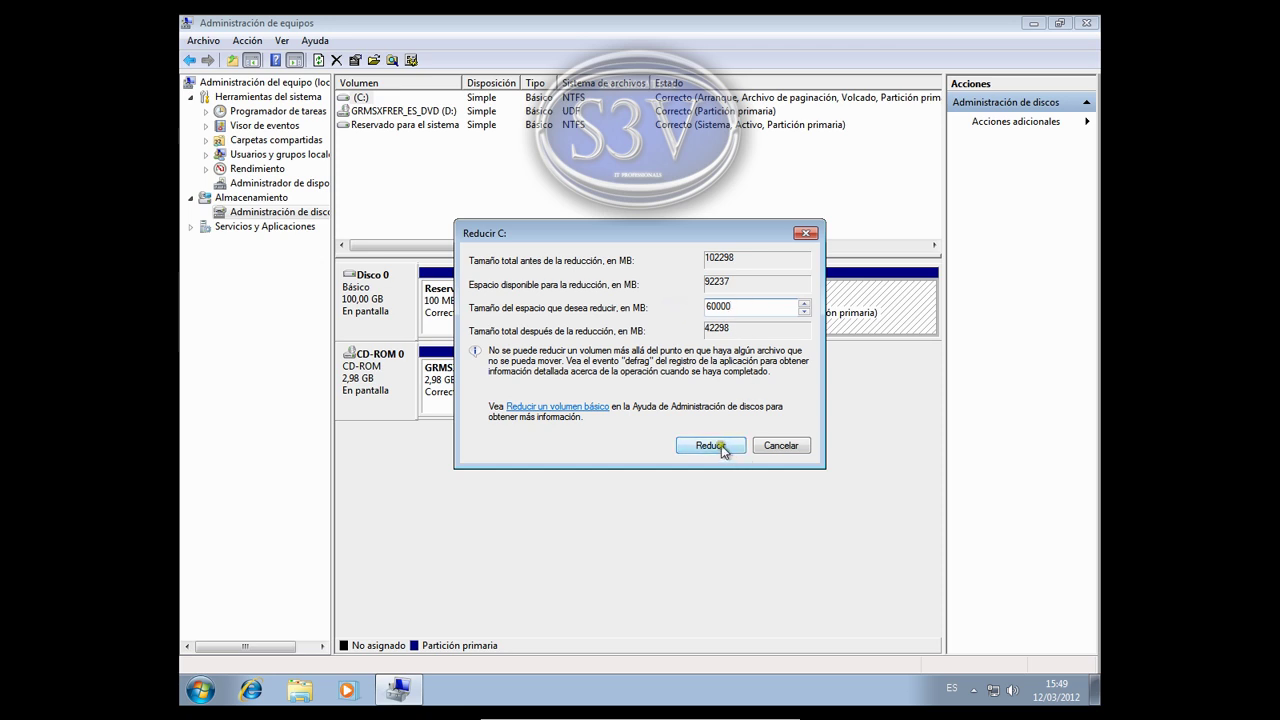
pyautogui.click(719, 446)
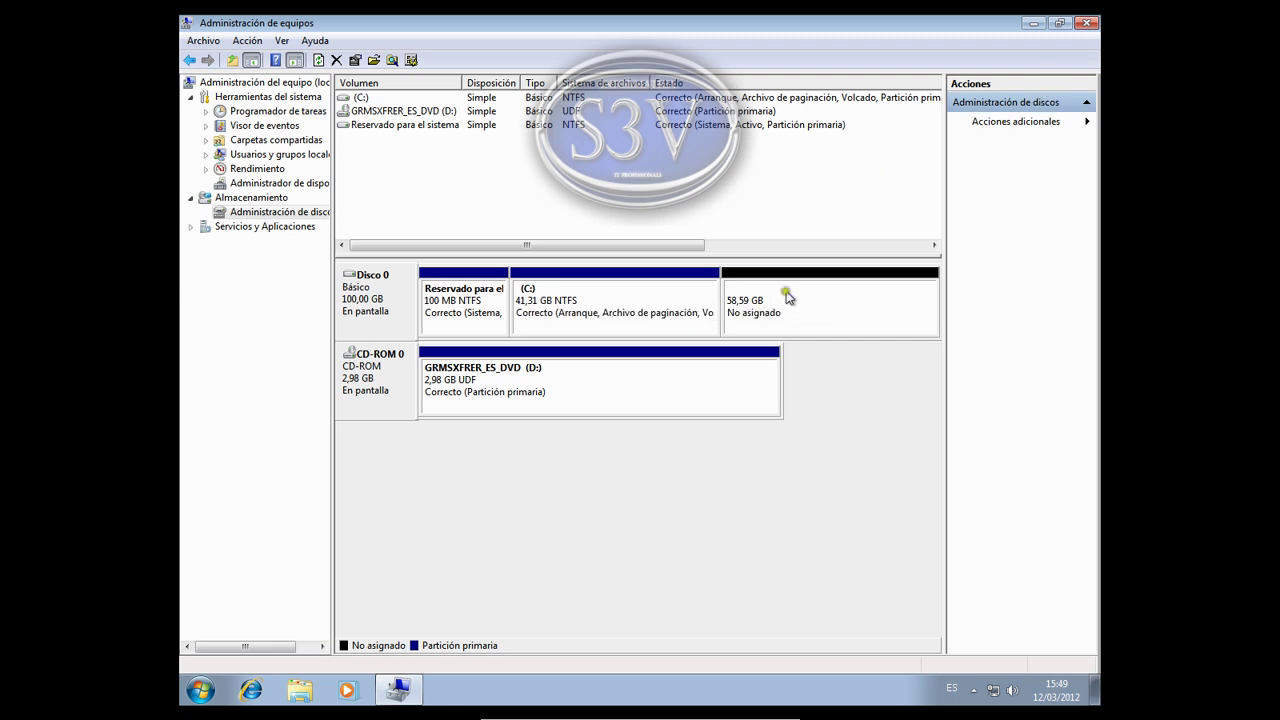
pyautogui.click(748, 322)
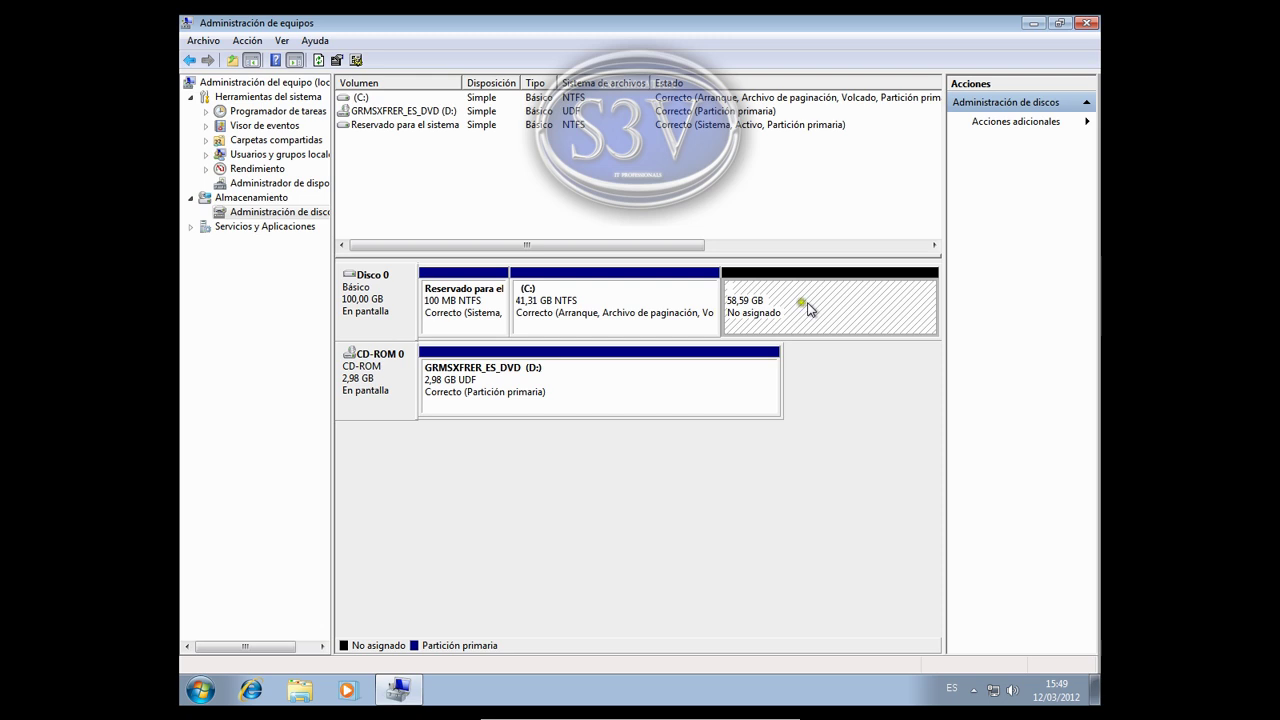
# Step: Examine the partitions on Disco 0 and check local disk C:'s capacity in the file explorer, closing the explorer window when done
pyautogui.click(566, 305)
pyautogui.click(463, 305)
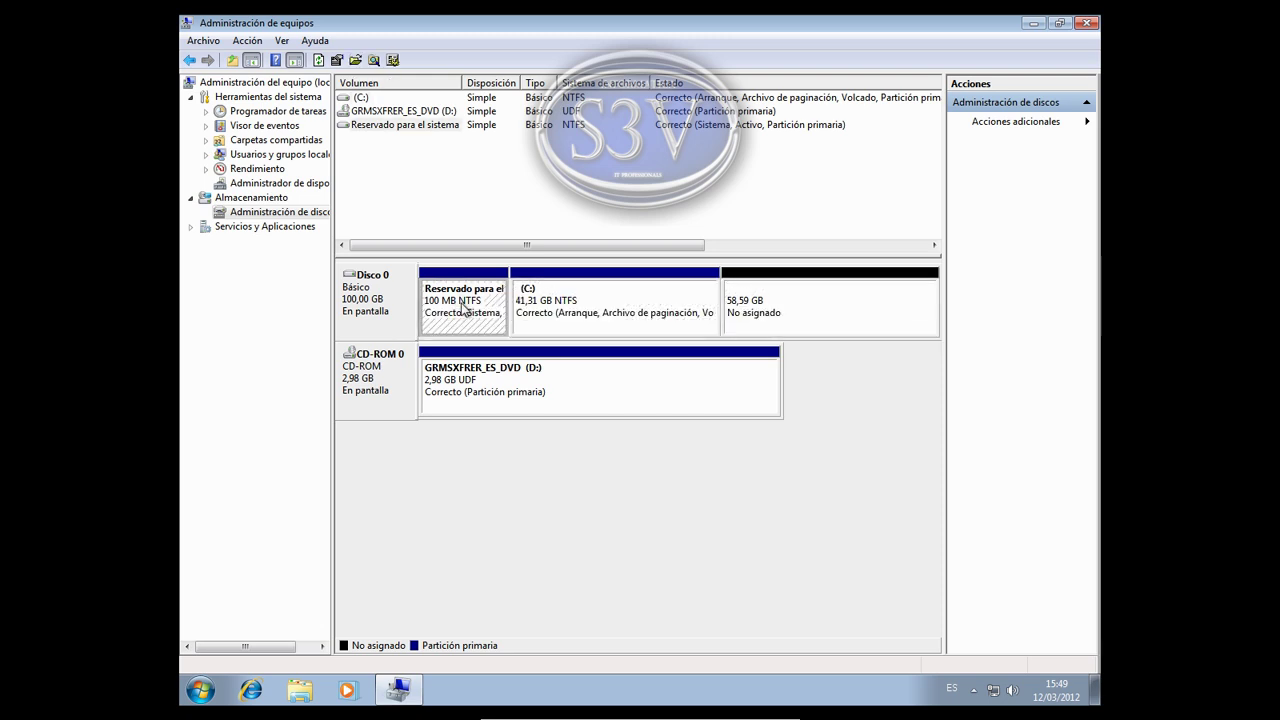
pyautogui.click(306, 688)
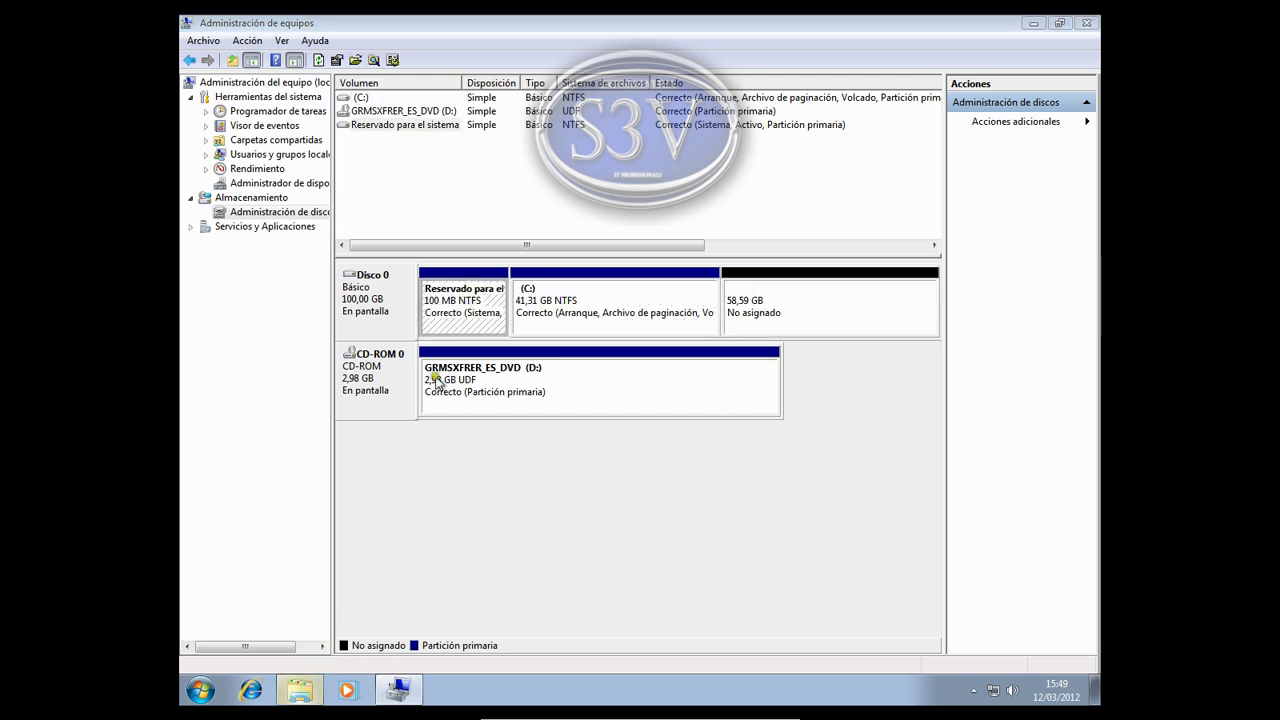
pyautogui.click(405, 392)
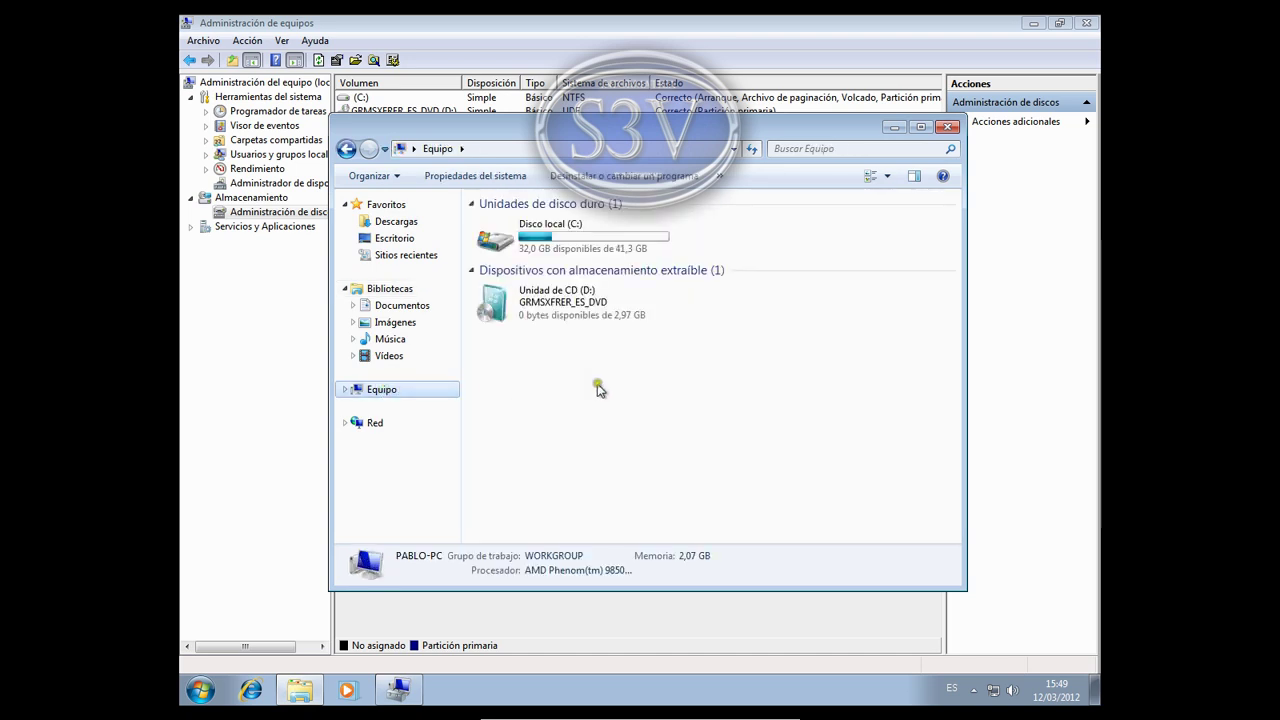
pyautogui.click(576, 240)
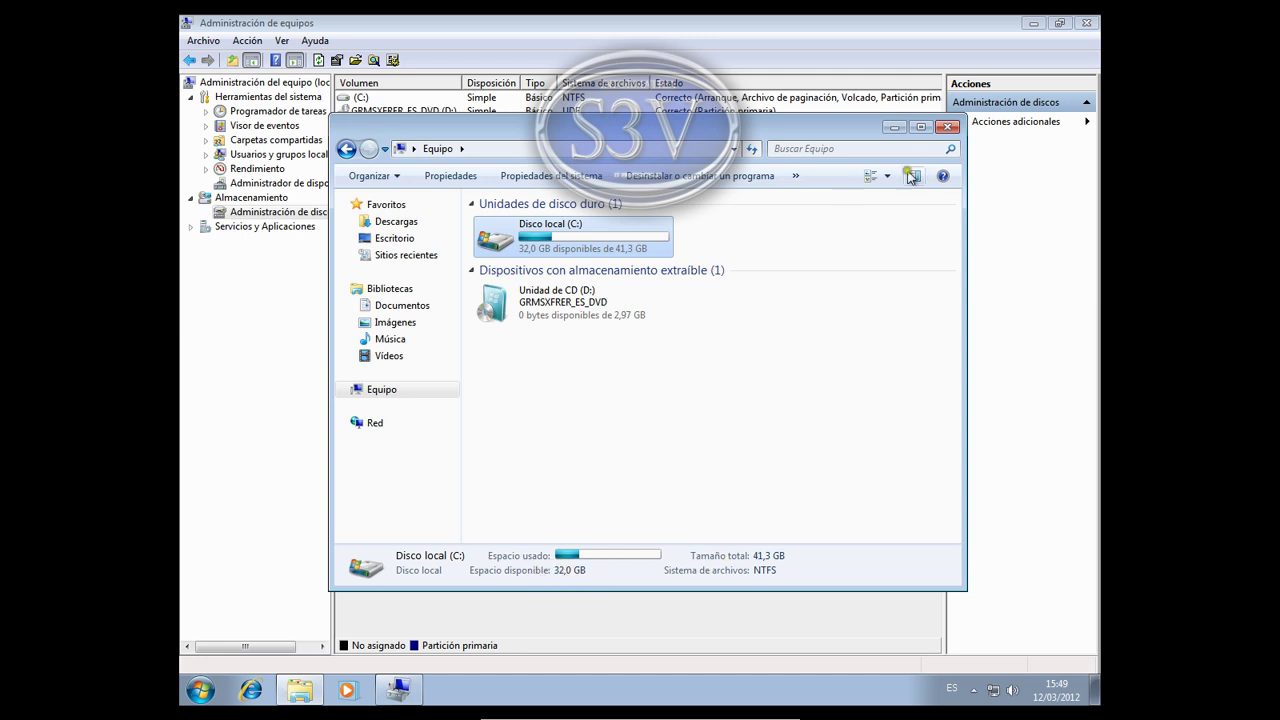
pyautogui.click(949, 127)
pyautogui.rightClick(678, 318)
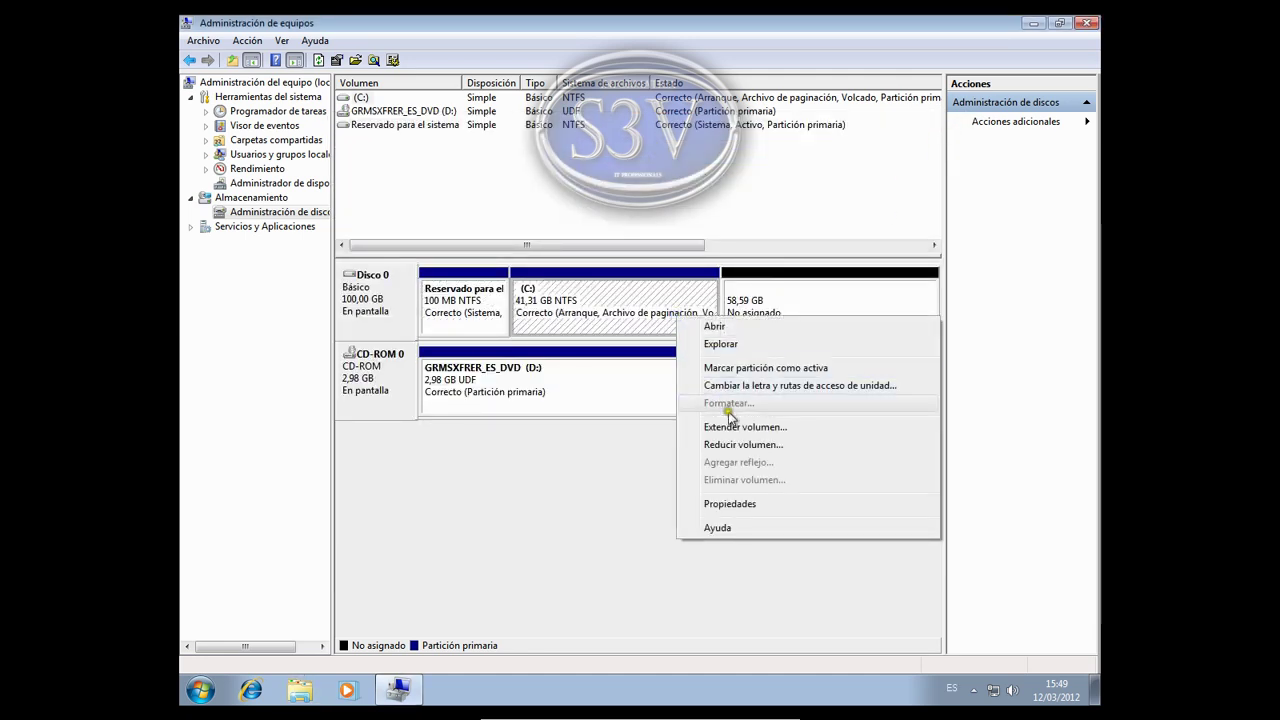
pyautogui.click(860, 222)
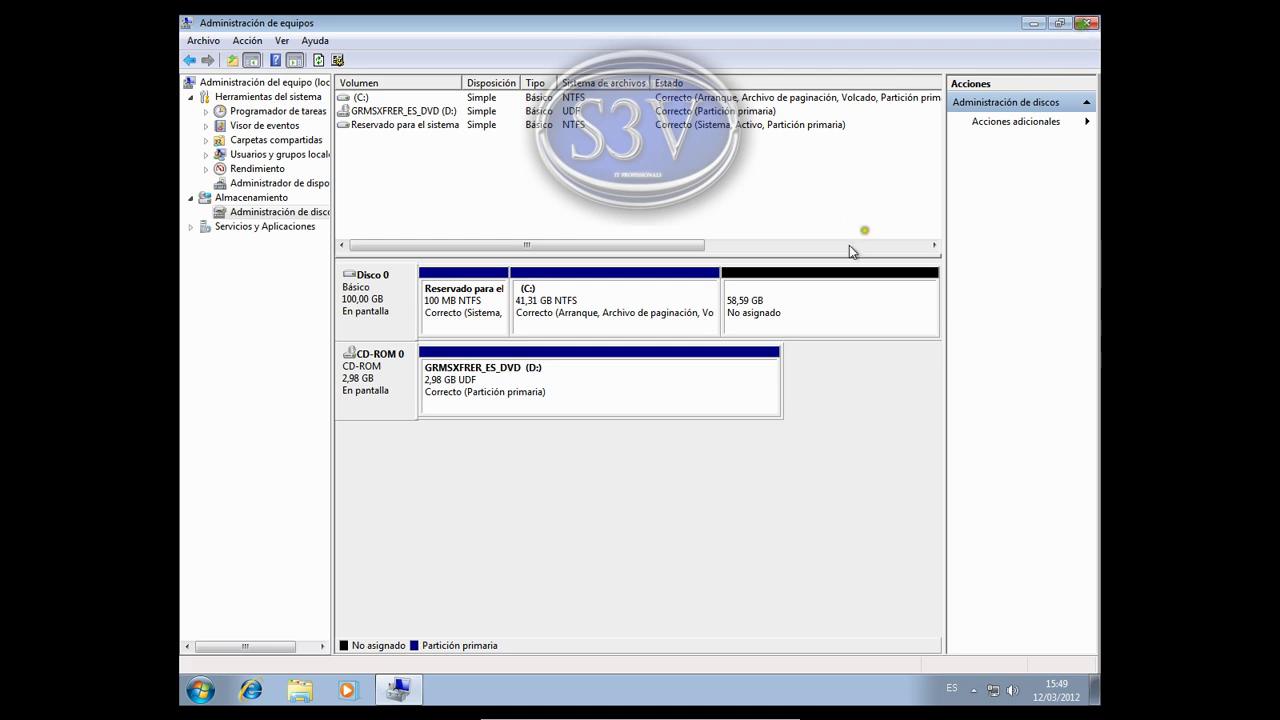
# Step: Close the Computer Management console and restart the guest's Windows 7
pyautogui.click(1088, 22)
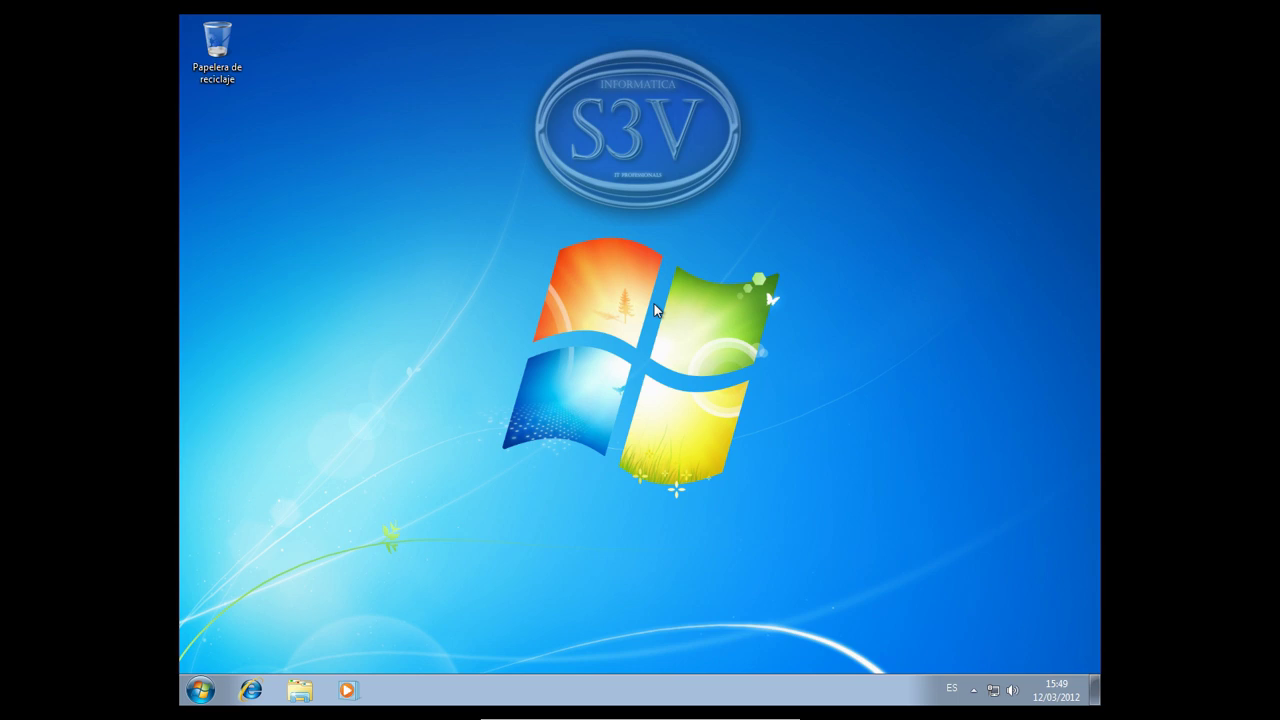
pyautogui.click(200, 690)
pyautogui.click(455, 648)
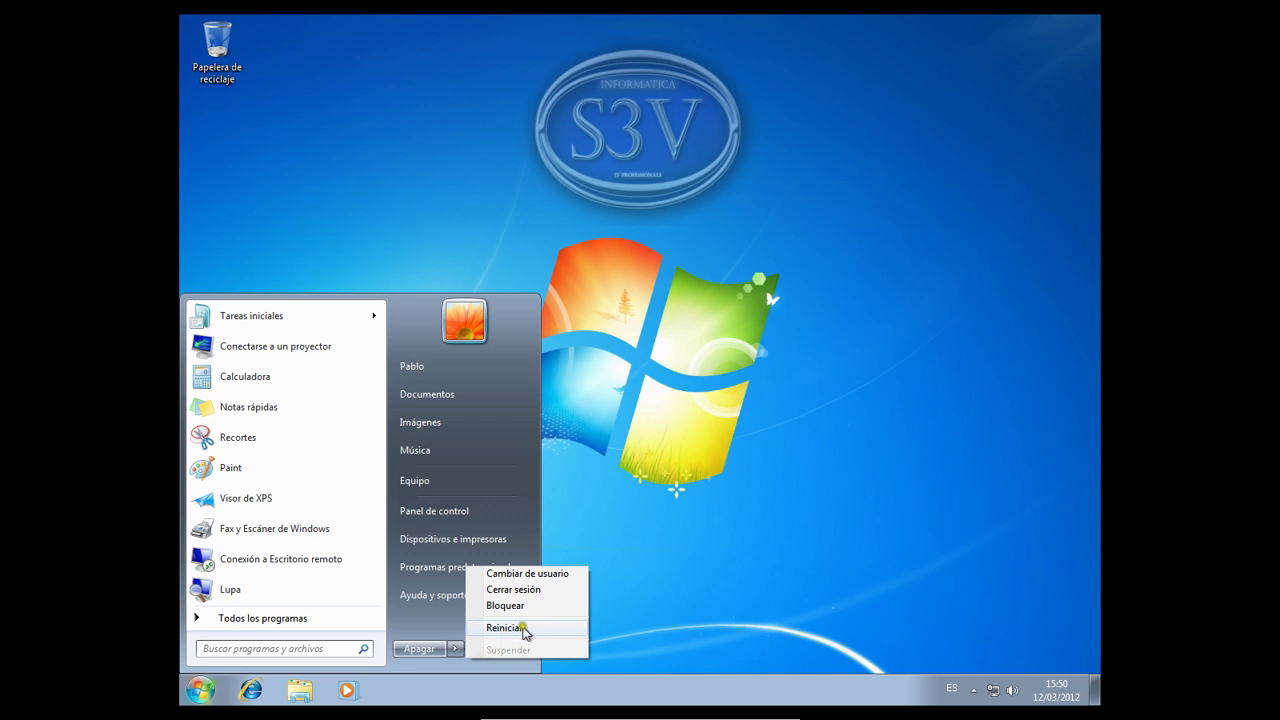
pyautogui.click(515, 628)
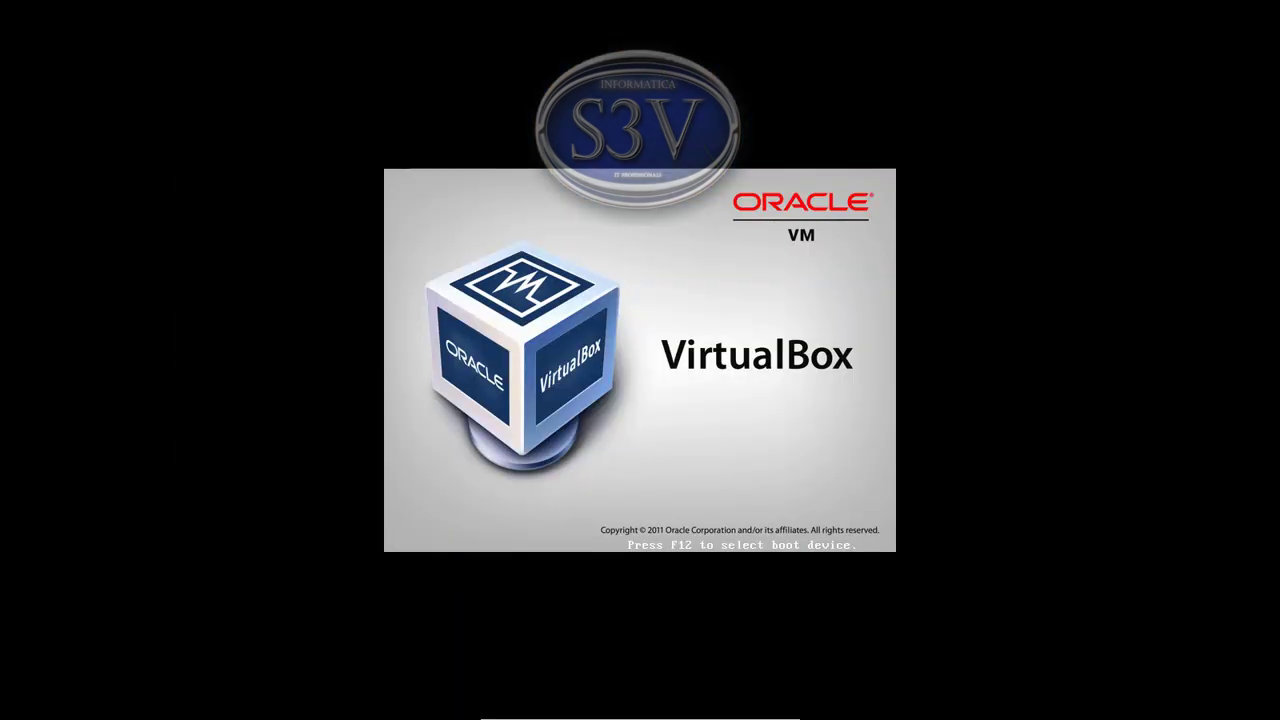
# Step: Boot from the mounted DVD and start the Windows Server 2008 R2 installation, keeping Español as language, time format and keyboard
pyautogui.press('Return')
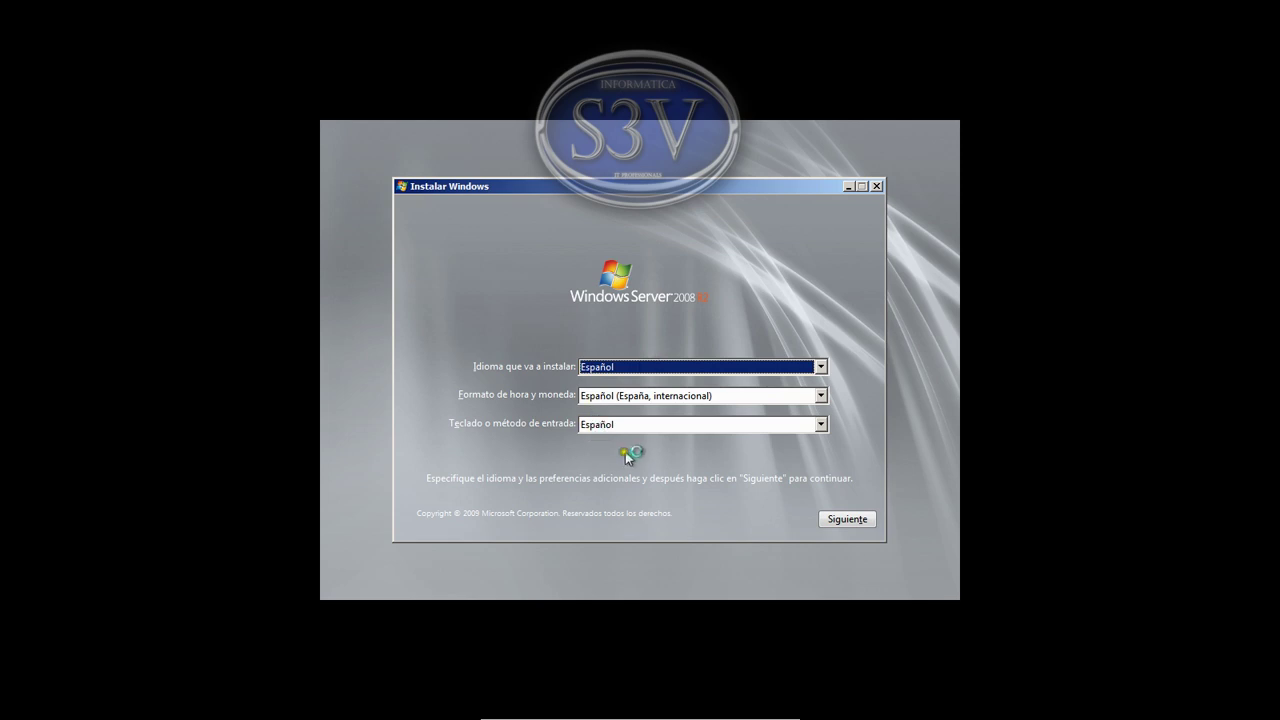
pyautogui.click(846, 521)
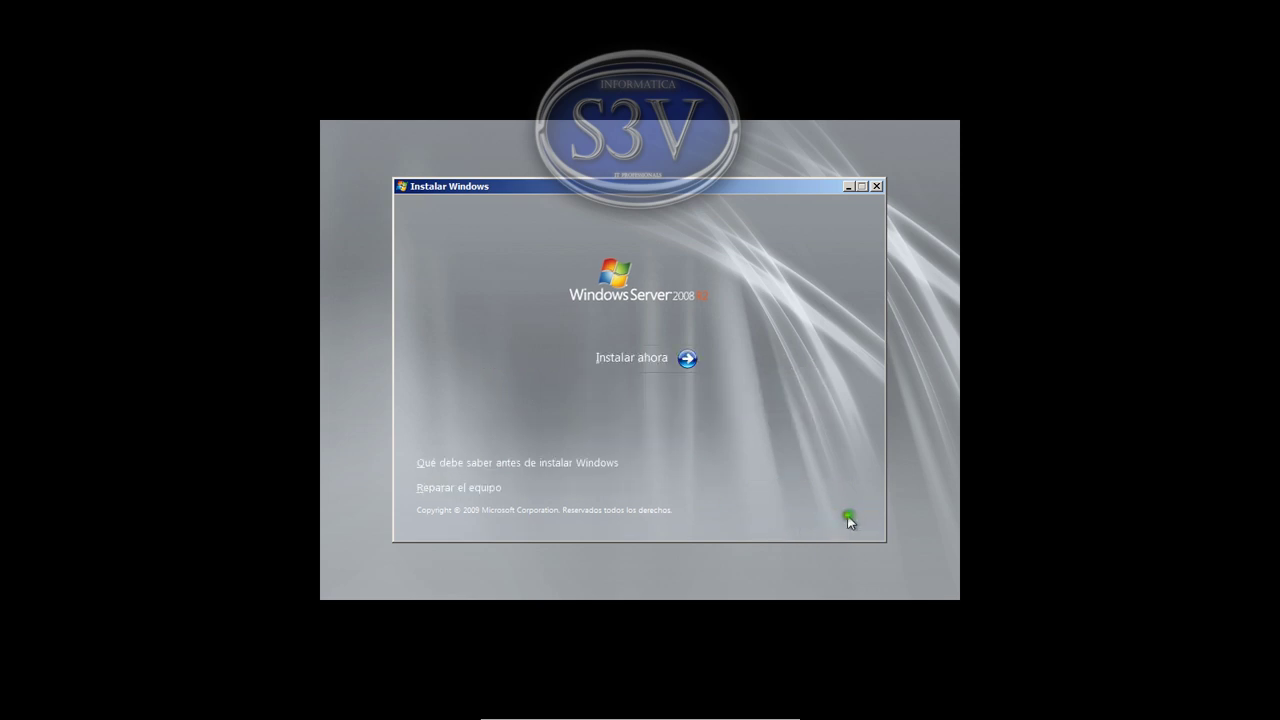
pyautogui.click(648, 366)
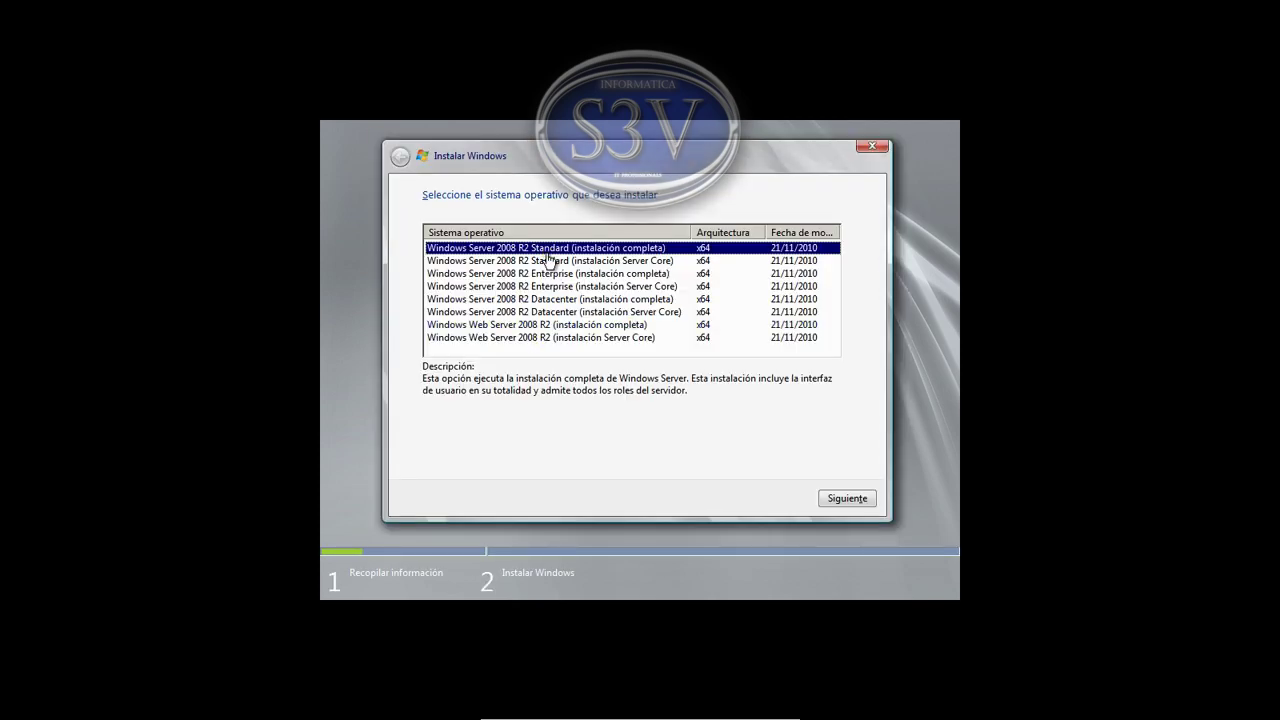
# Step: Choose Windows Web Server 2008 R2 (instalación Server Core) as the operating system to install and continue
pyautogui.click(561, 340)
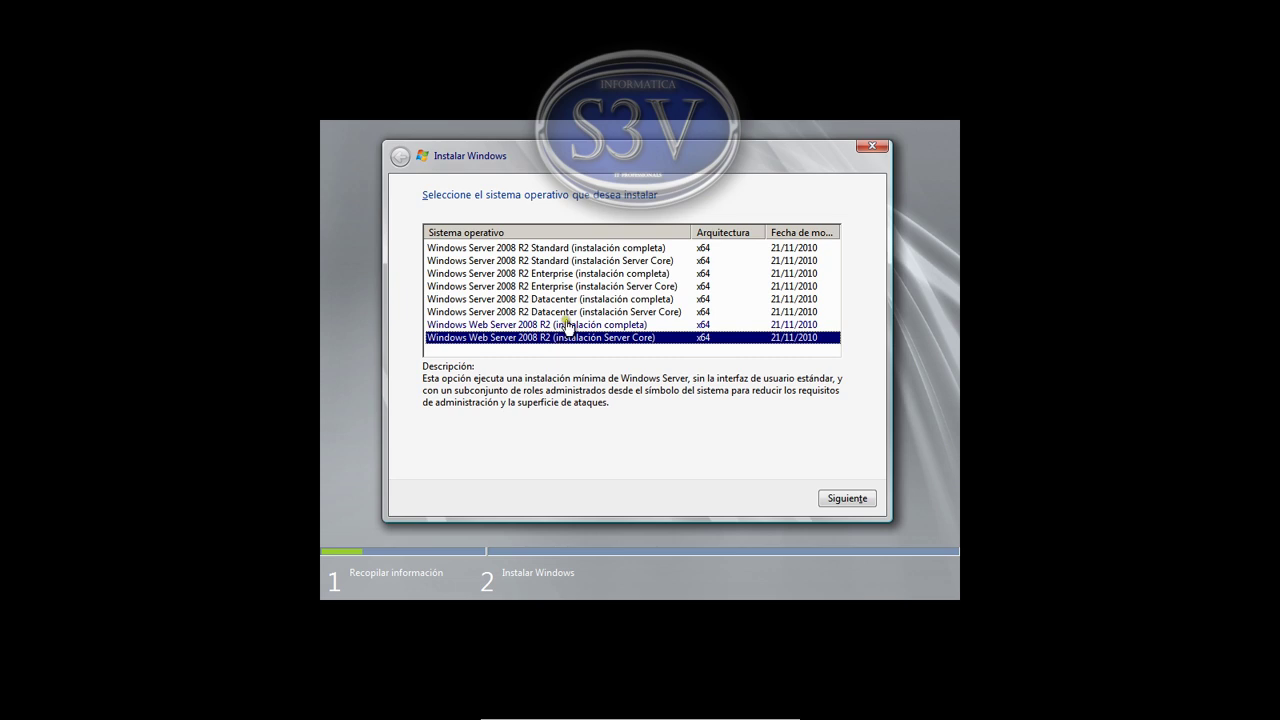
pyautogui.click(565, 325)
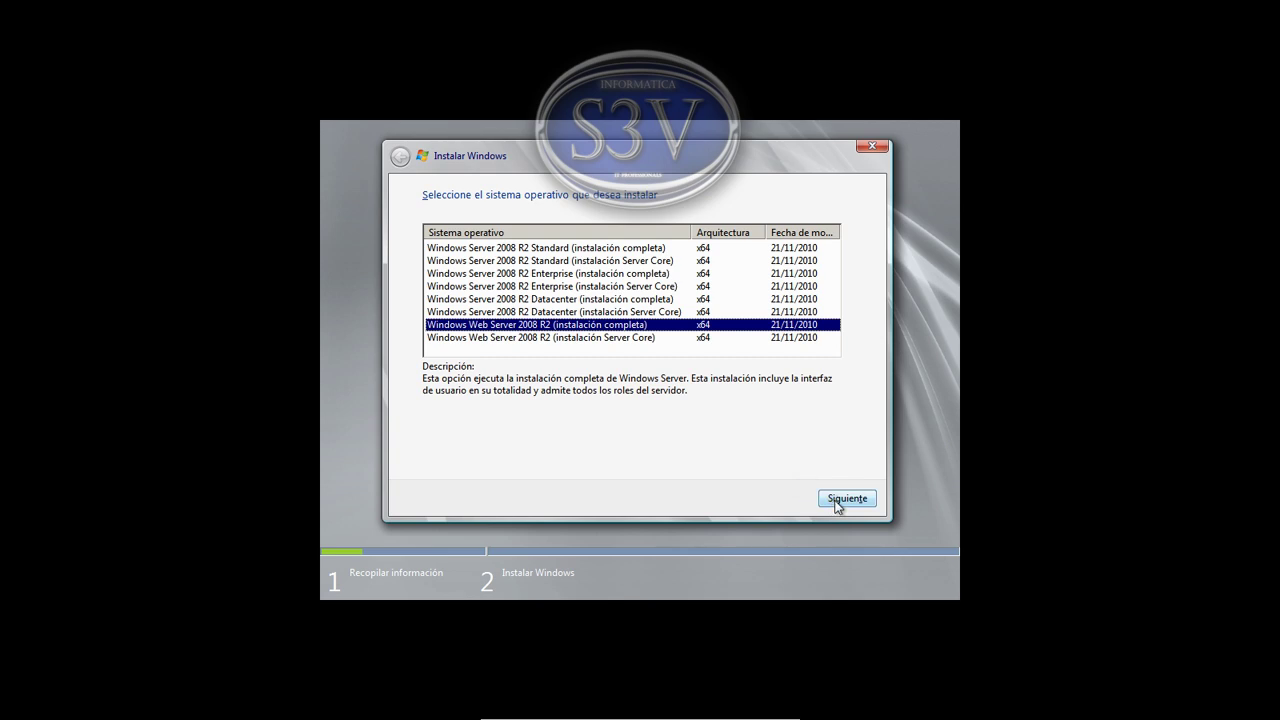
pyautogui.click(632, 338)
pyautogui.click(842, 498)
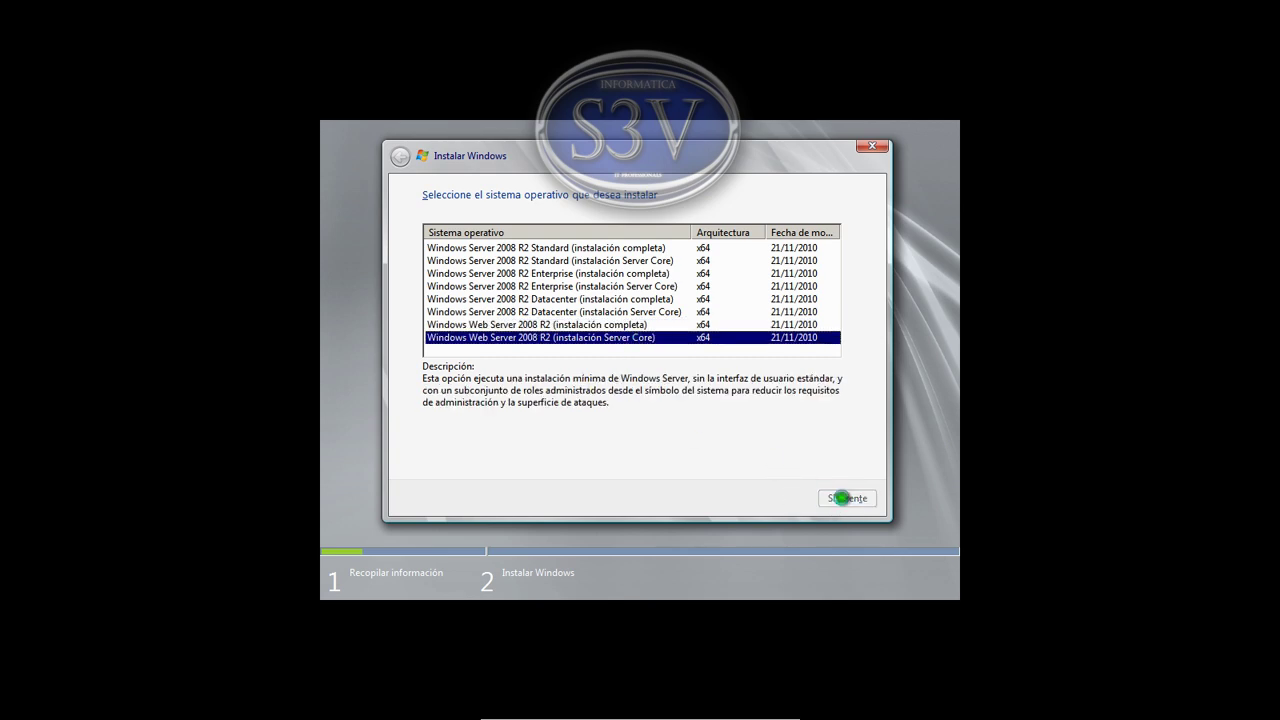
# Step: Accept the licence terms and choose the custom installation type
pyautogui.click(530, 462)
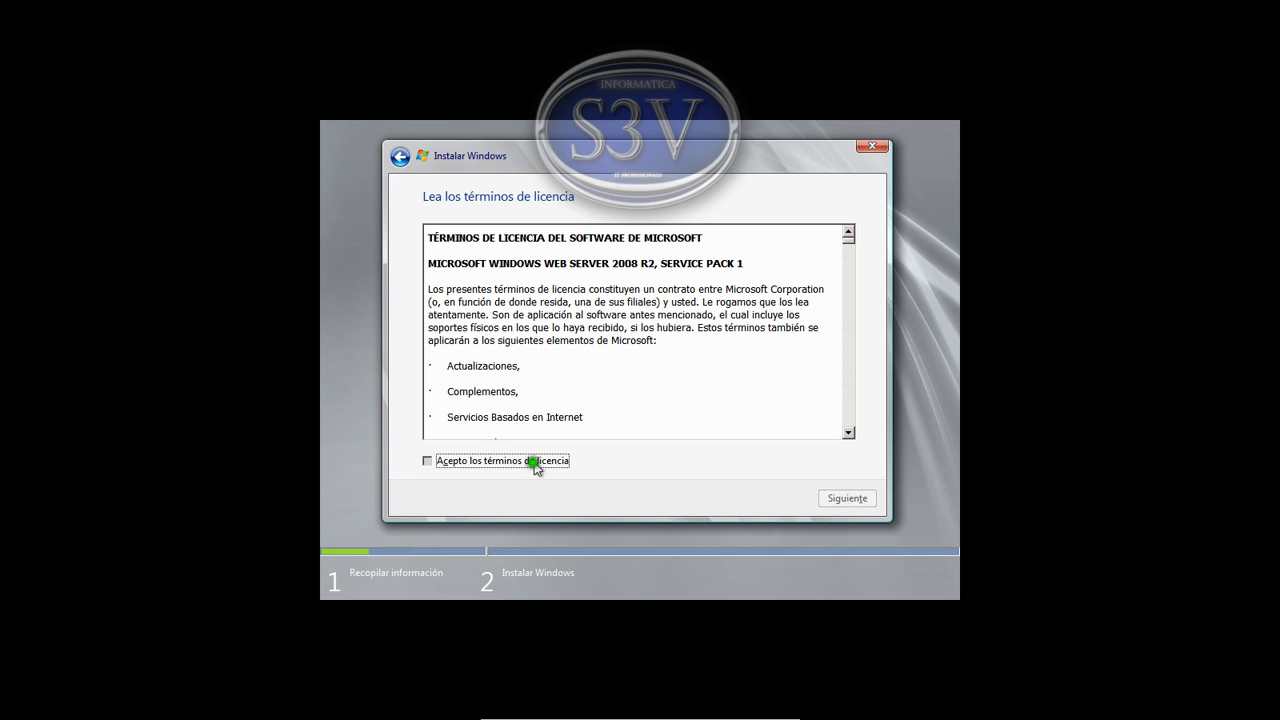
pyautogui.click(837, 504)
pyautogui.click(586, 344)
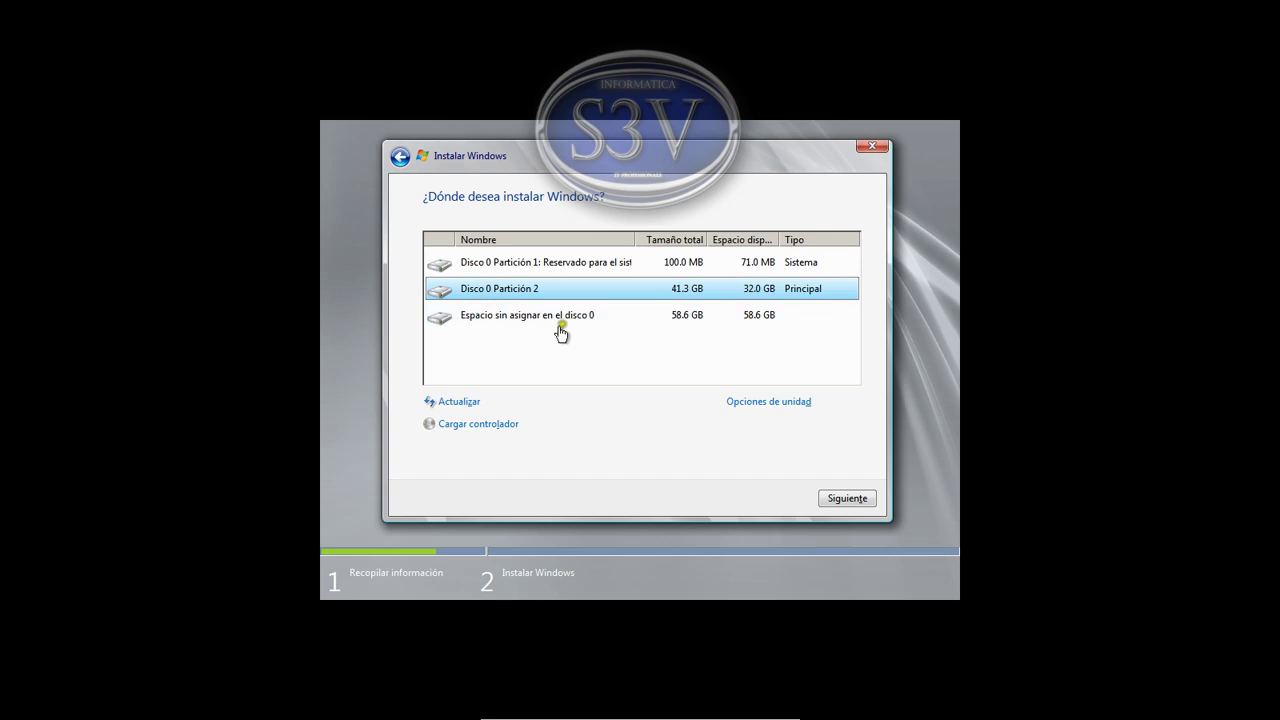
# Step: Install Windows on the unallocated space of disk 0 and restart the machine immediately when setup requires it
pyautogui.click(511, 320)
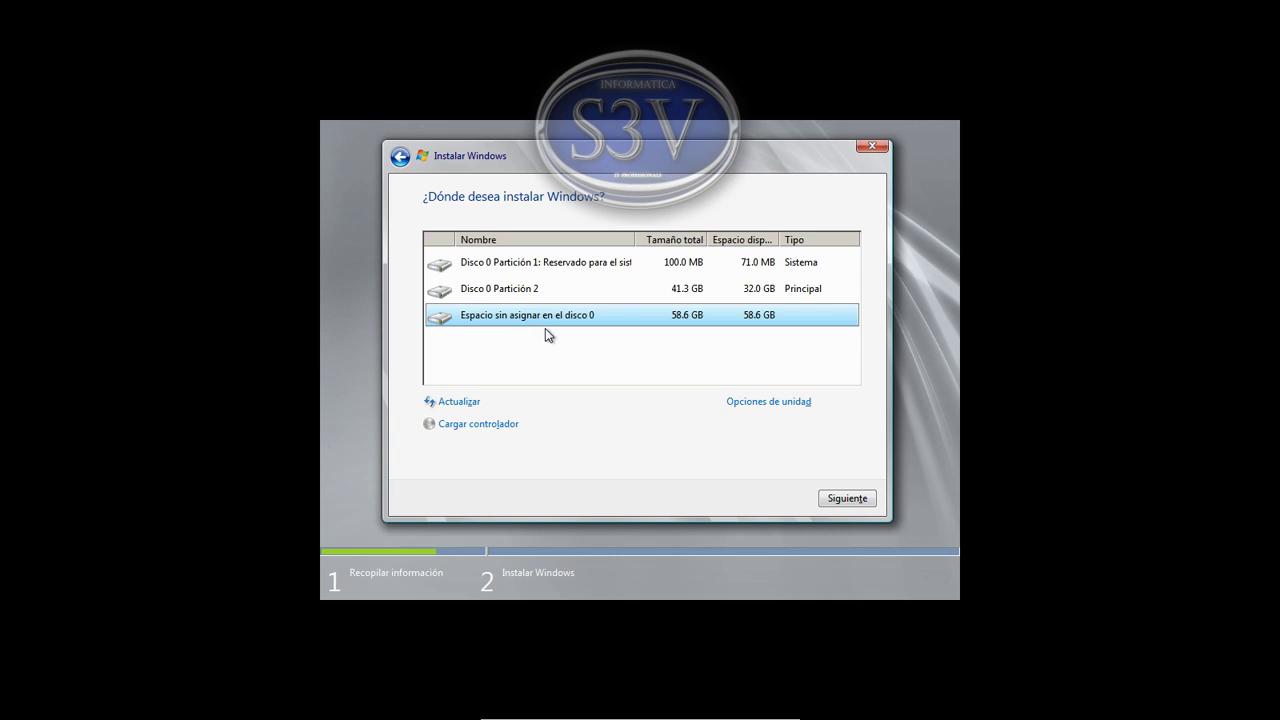
pyautogui.click(520, 323)
pyautogui.click(718, 452)
pyautogui.click(843, 504)
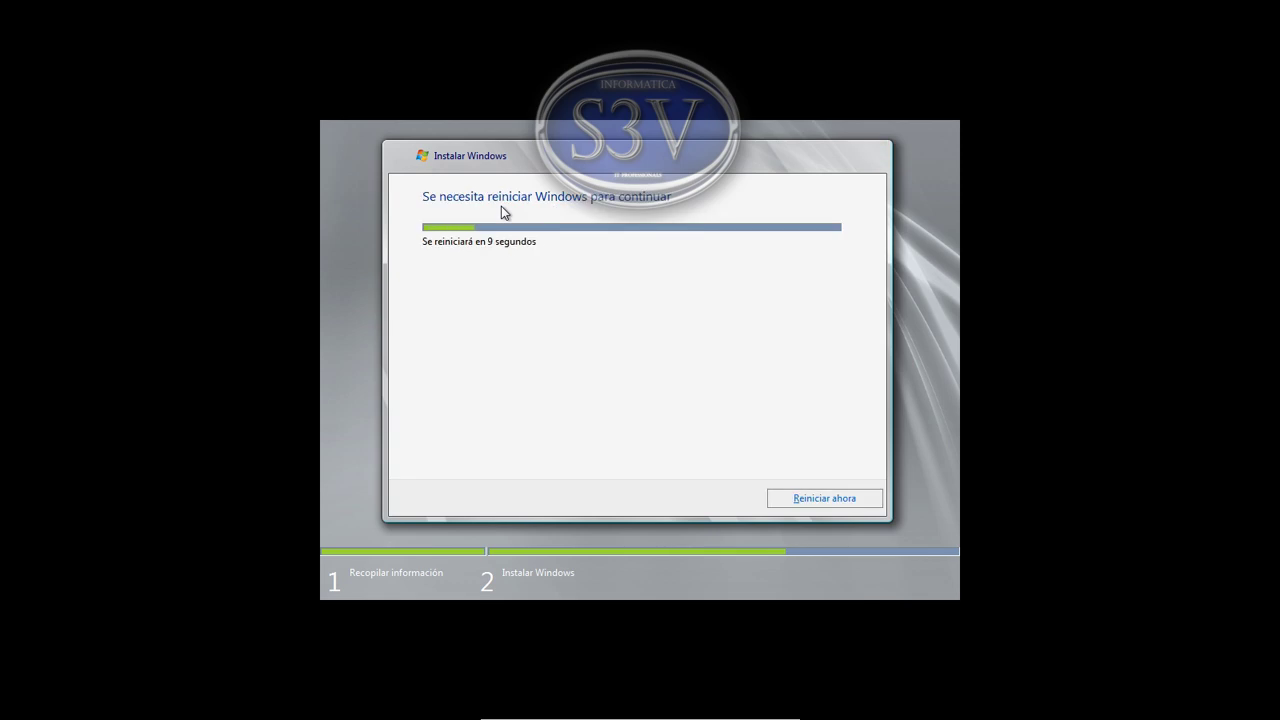
pyautogui.click(811, 496)
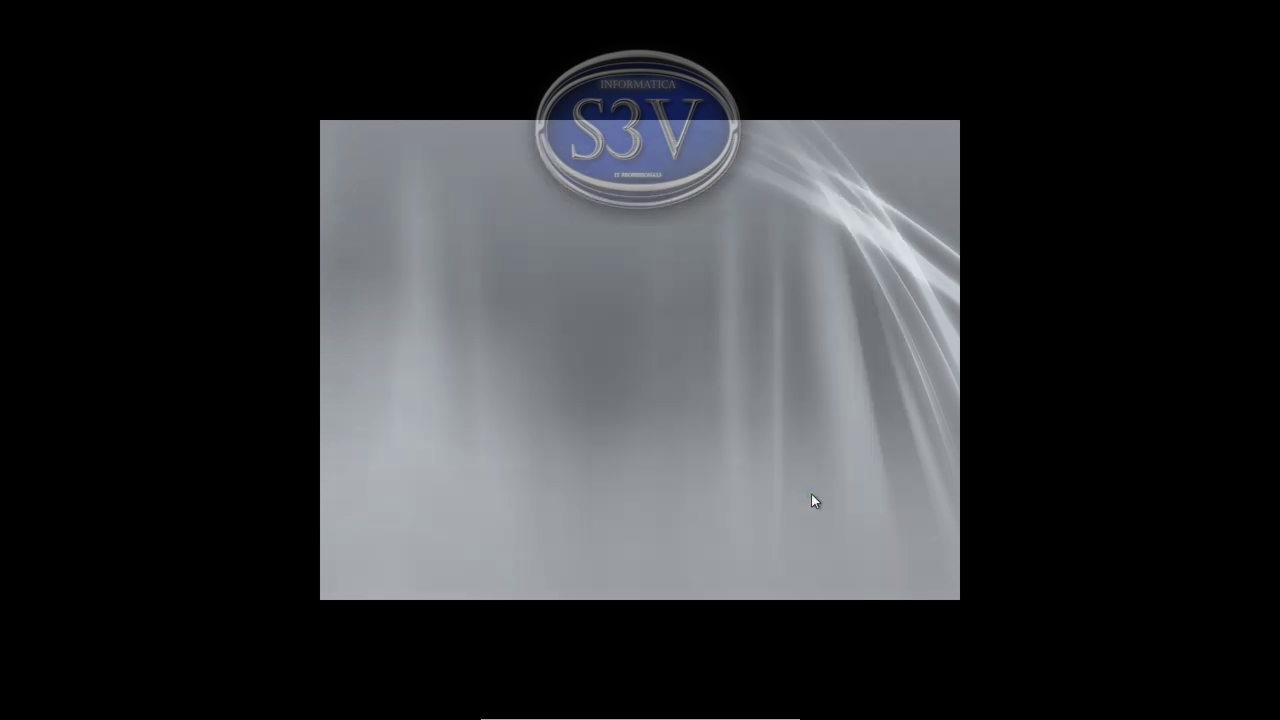